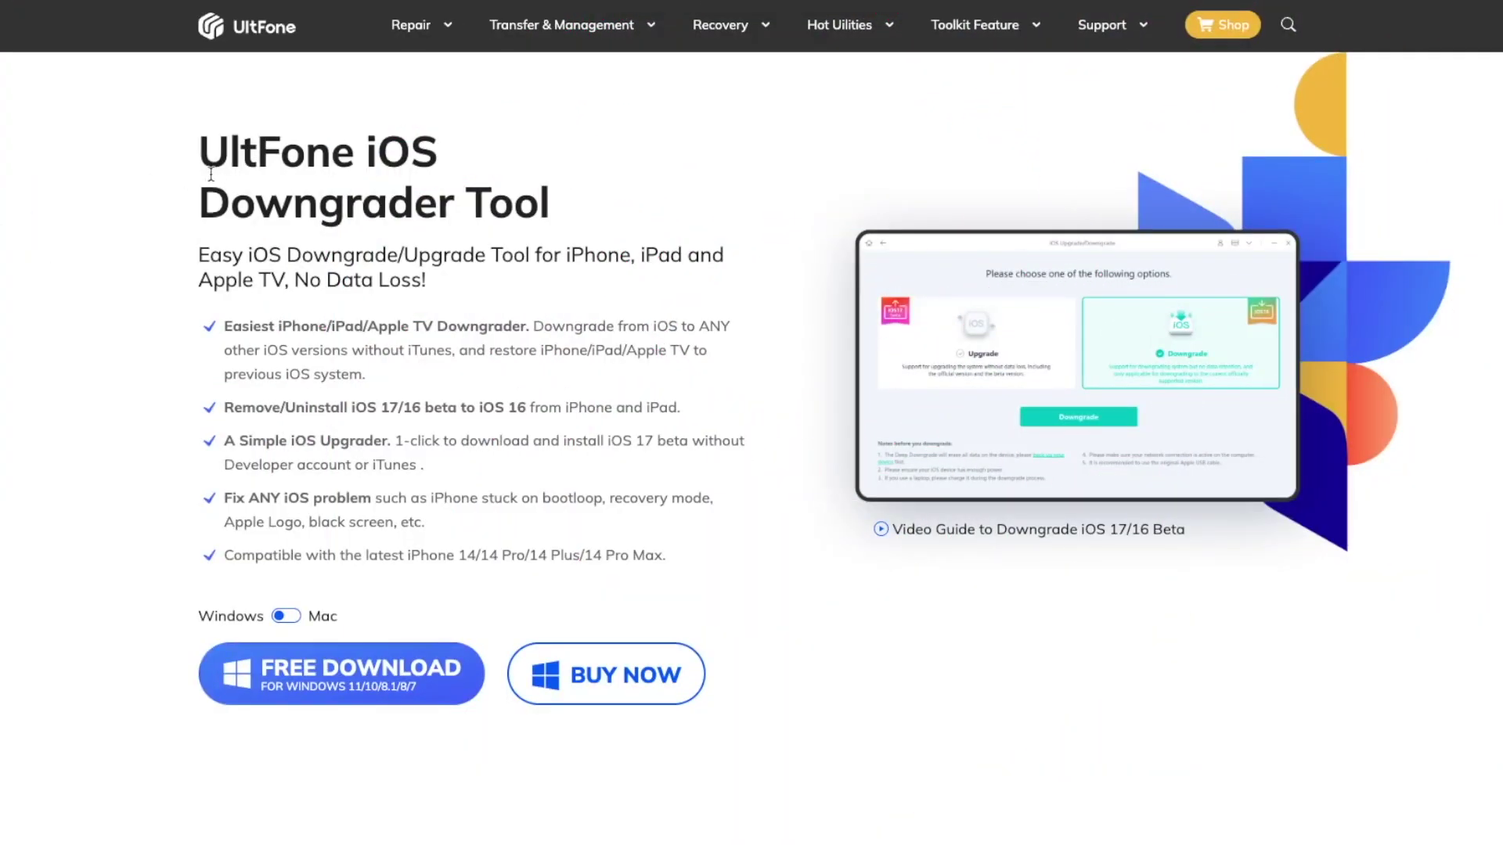
Step: Read the UltFone iOS Downgrader Tool title, subtitle and the Easiest iPhone/iPad/Apple TV Downgrader bullet
left_click_drag(200, 143, 552, 211)
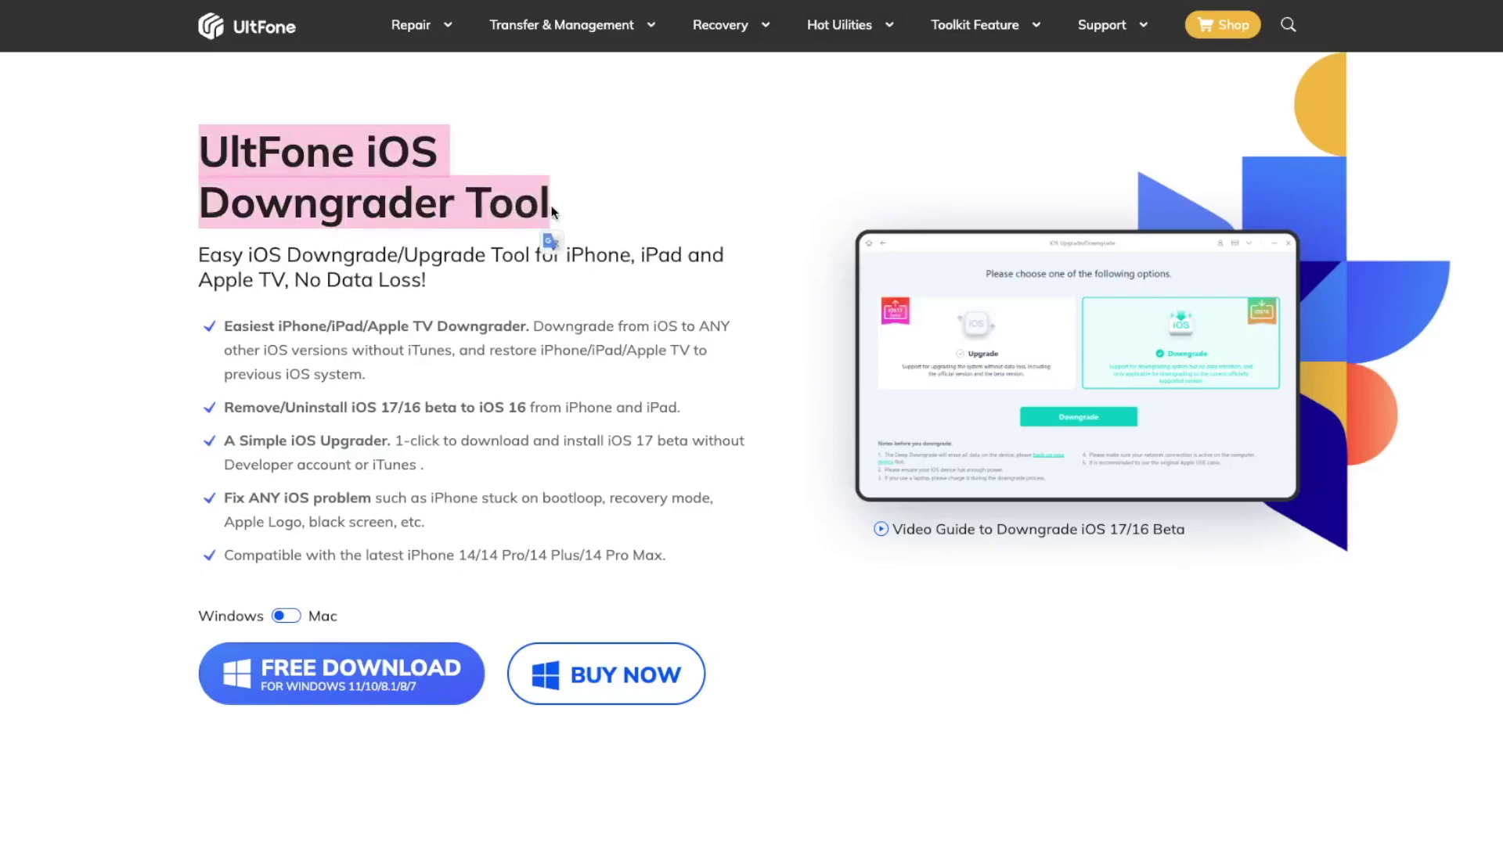
left_click_drag(192, 258, 440, 269)
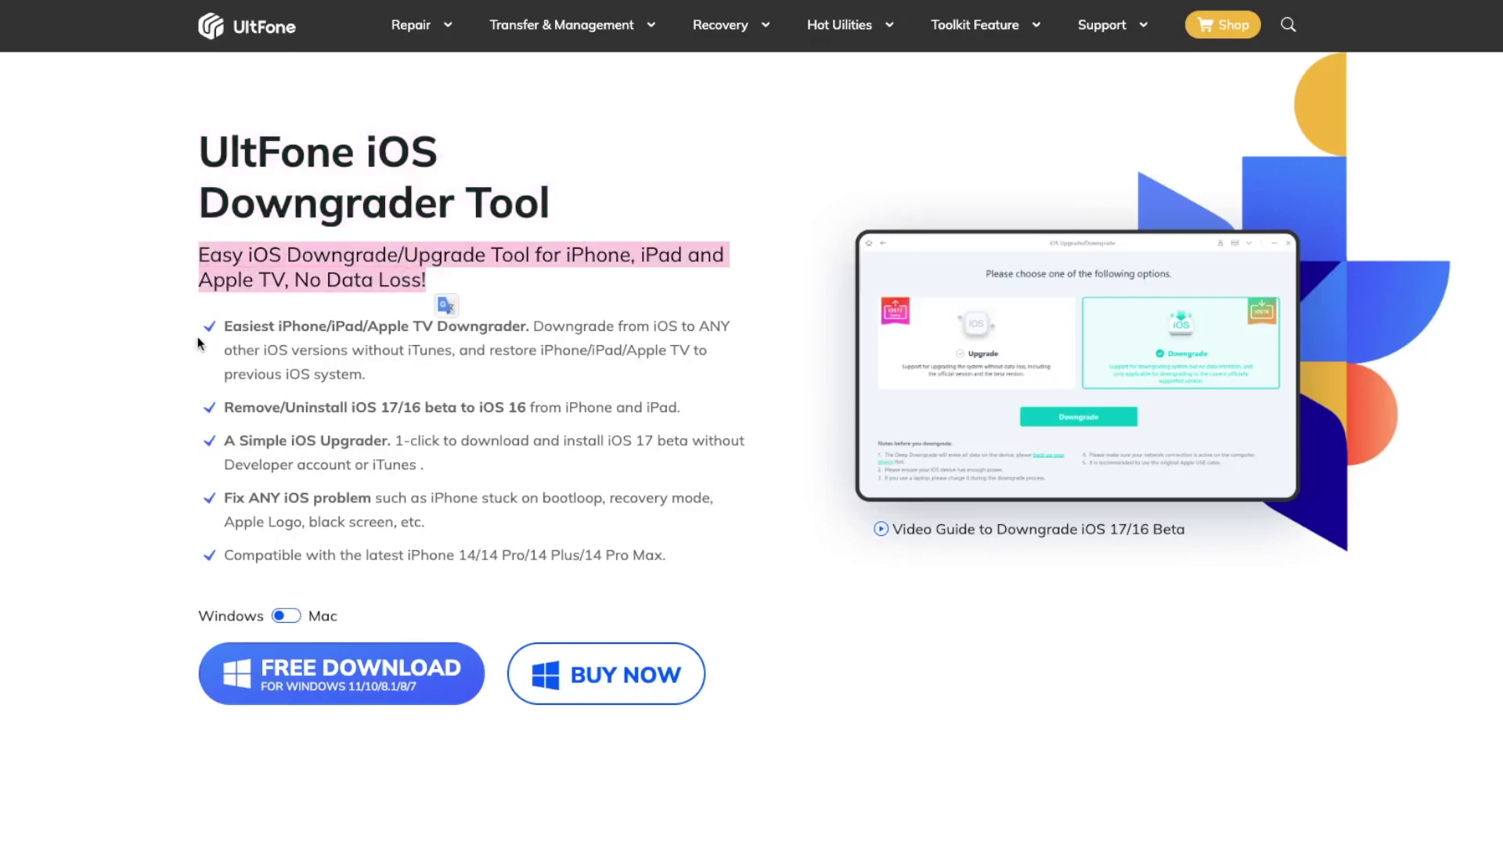
left_click_drag(222, 327, 523, 331)
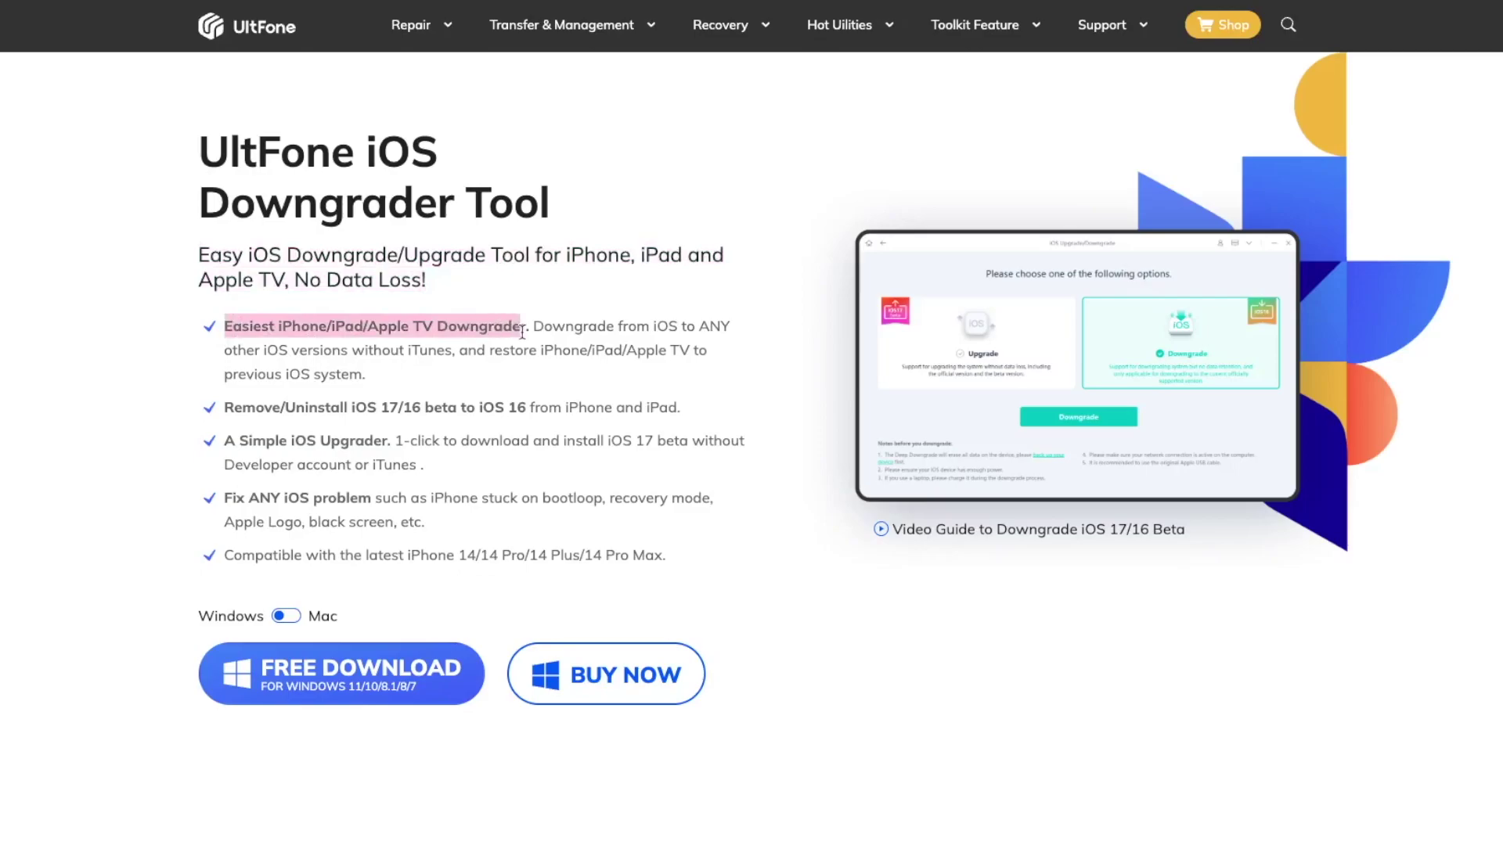
left_click_drag(526, 332, 540, 349)
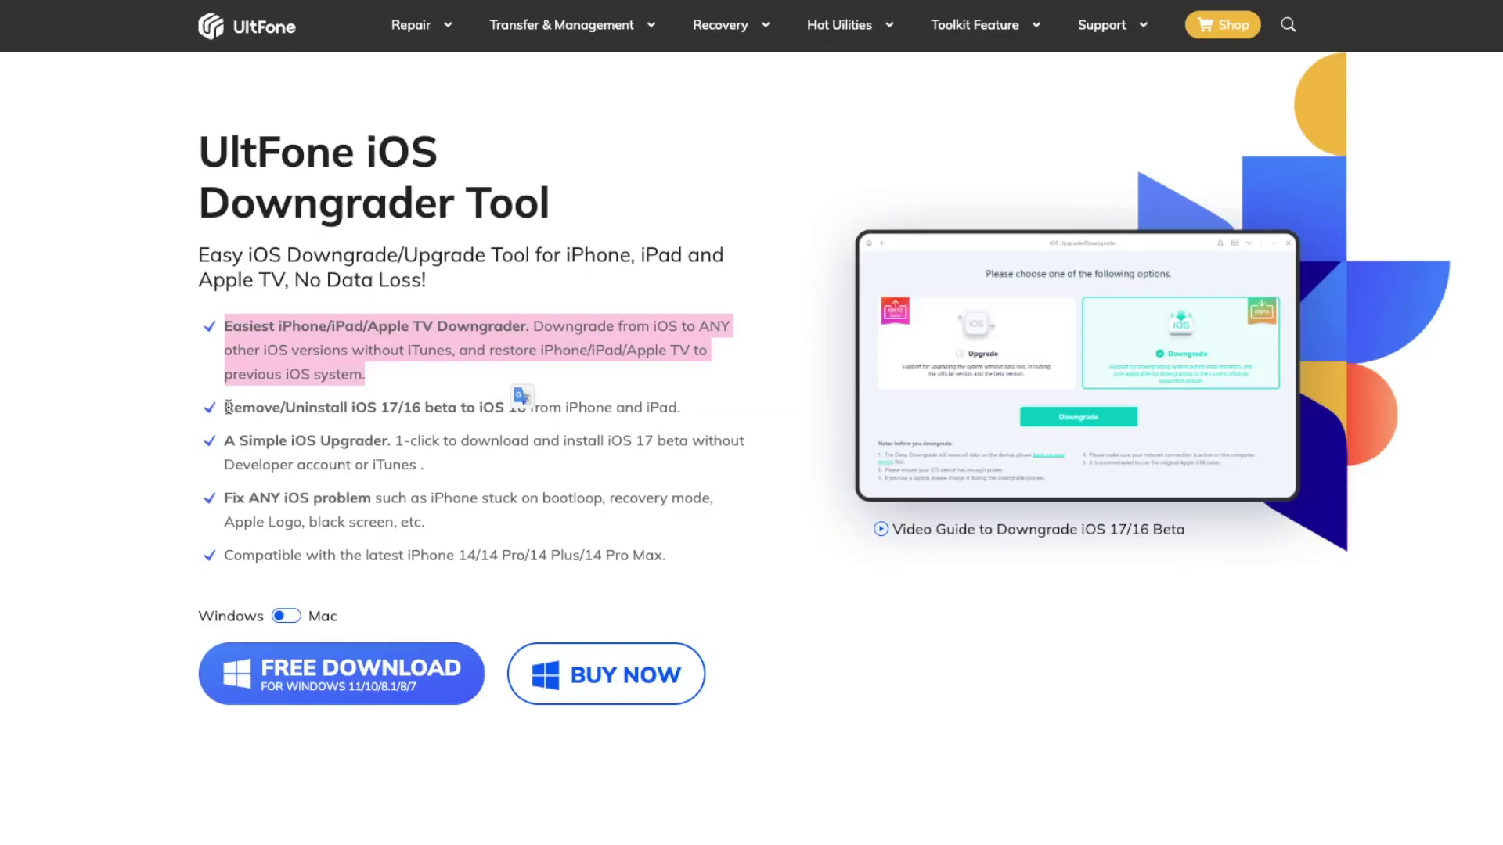
Step: Read the Remove/Uninstall iOS 17/16 beta, Simple iOS Upgrader and latest-iPhone compatibility bullets
left_click_drag(227, 407, 681, 411)
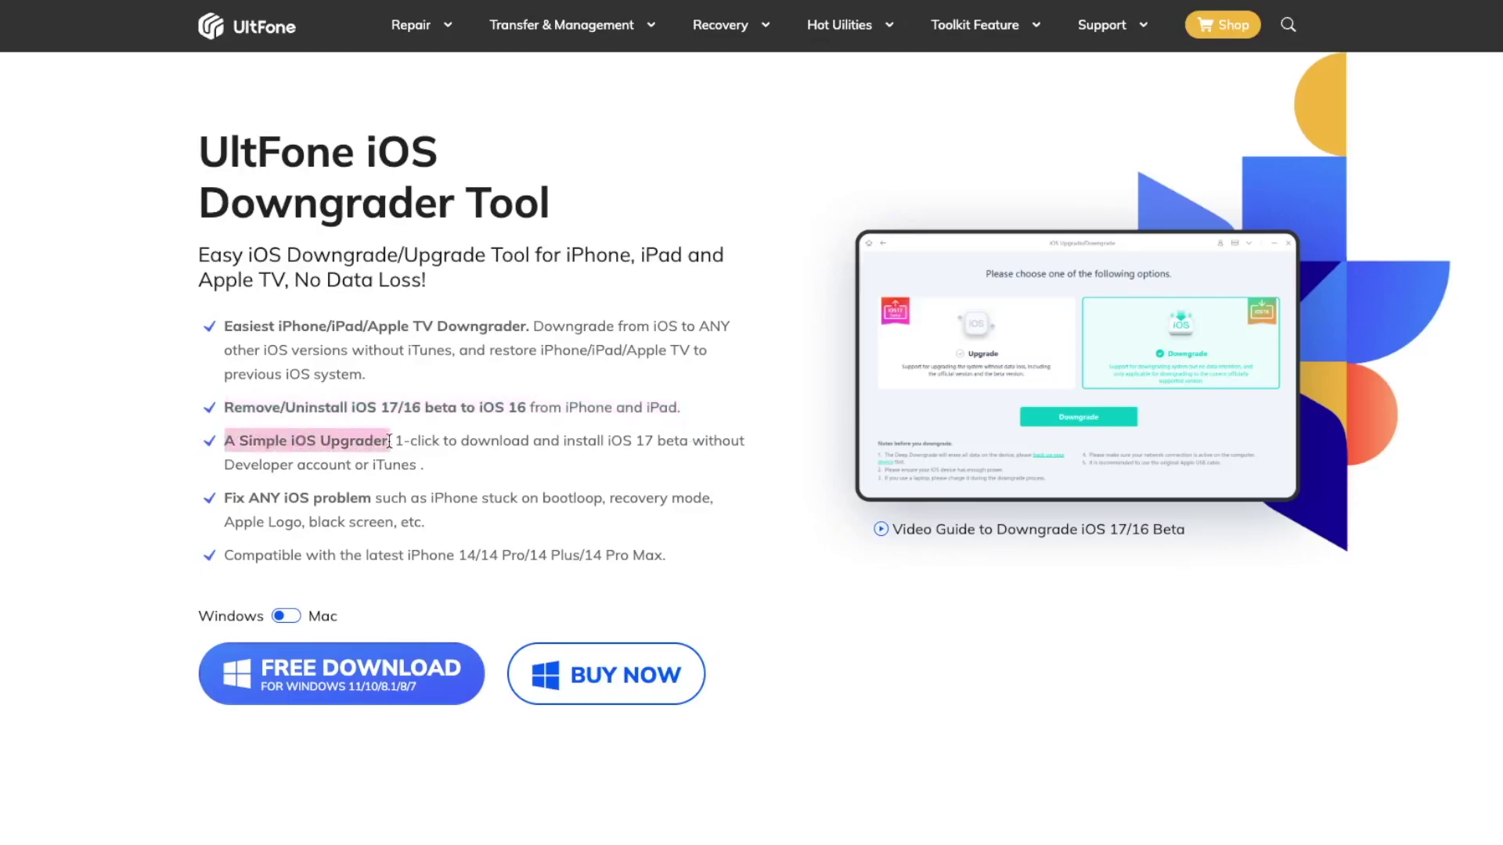
left_click_drag(226, 441, 440, 467)
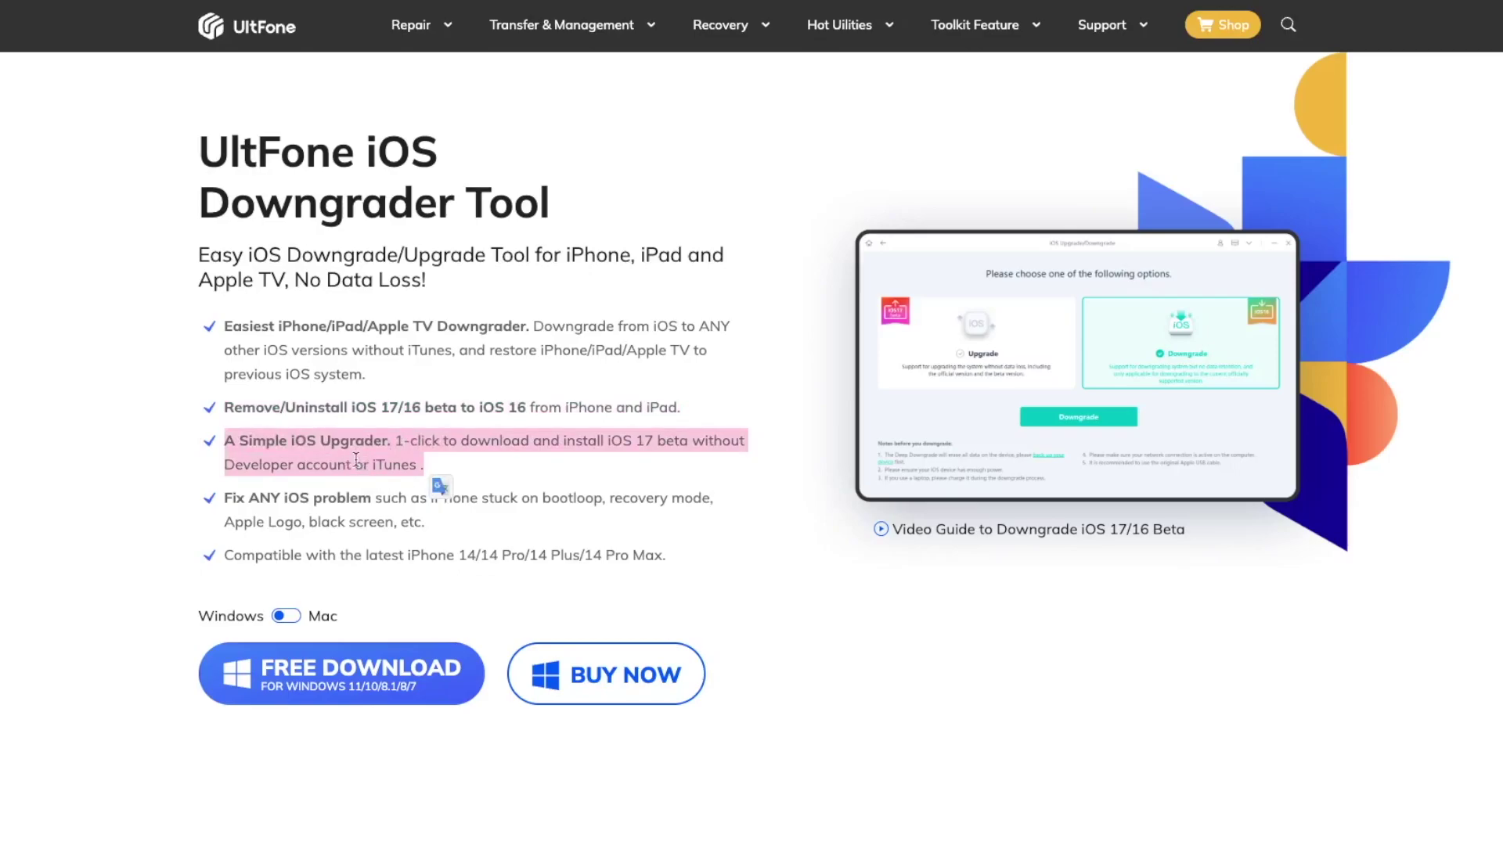
left_click(274, 518)
left_click_drag(224, 497, 396, 512)
left_click_drag(224, 555, 667, 563)
Step: Read the Downgrade ANY iOS System and Remove iOS 17/16 Beta headings
left_click(803, 639)
scroll(803, 640, "down", 5)
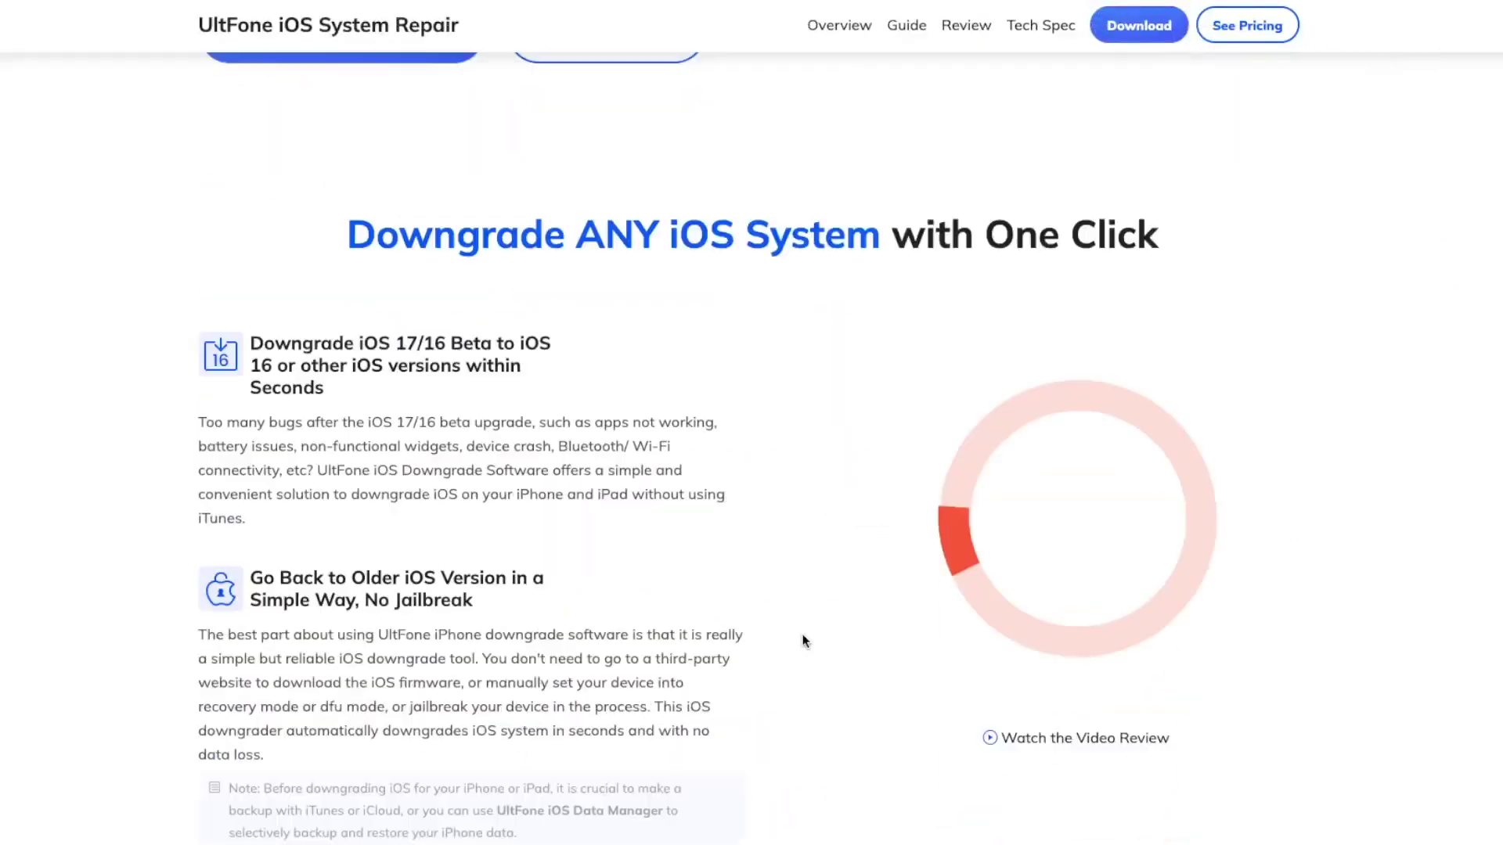
left_click_drag(348, 213, 1148, 209)
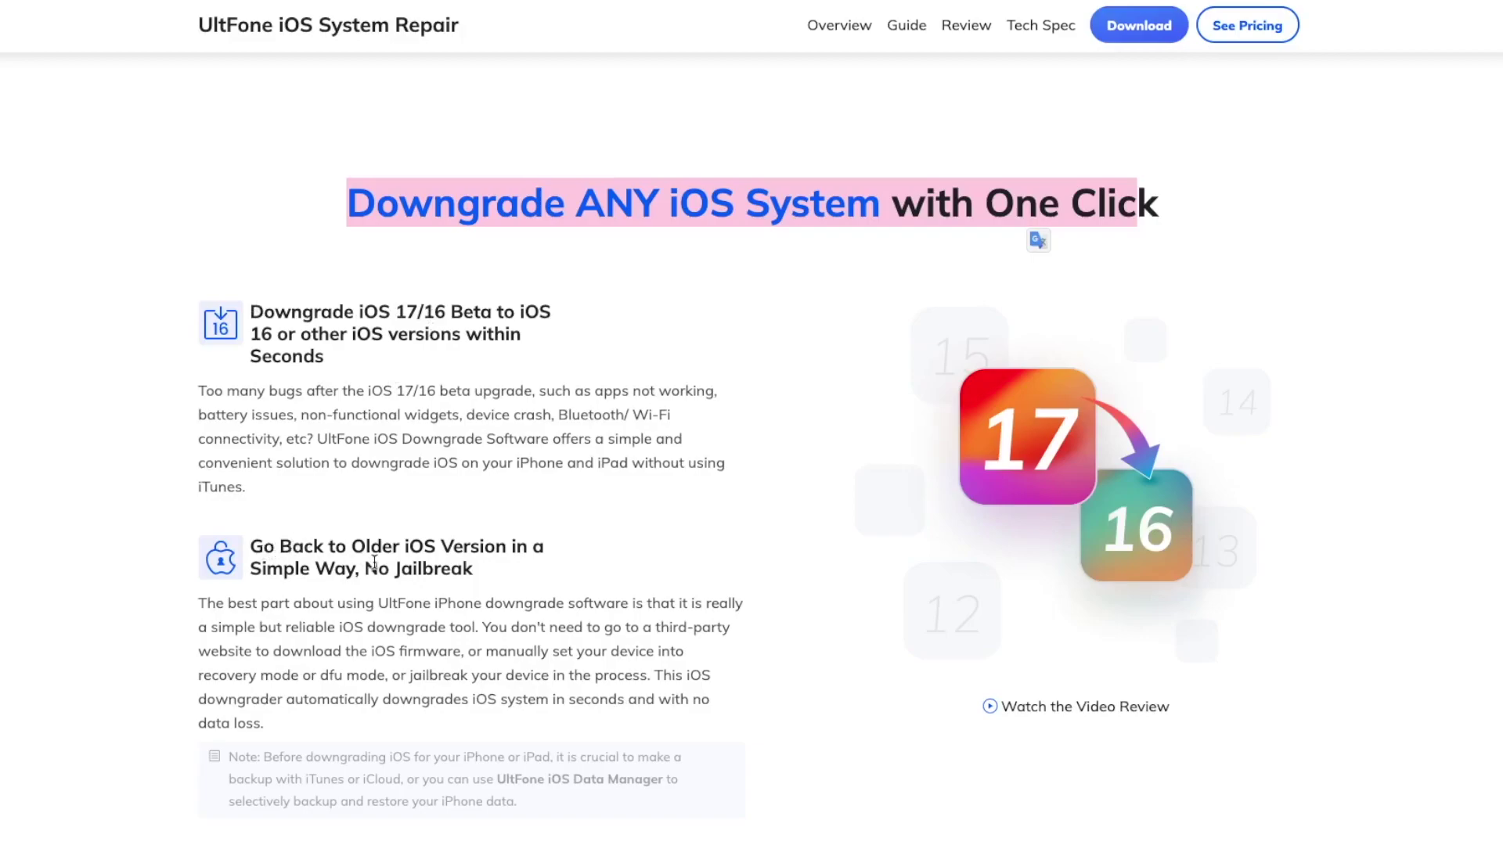
scroll(561, 572, "down", 6)
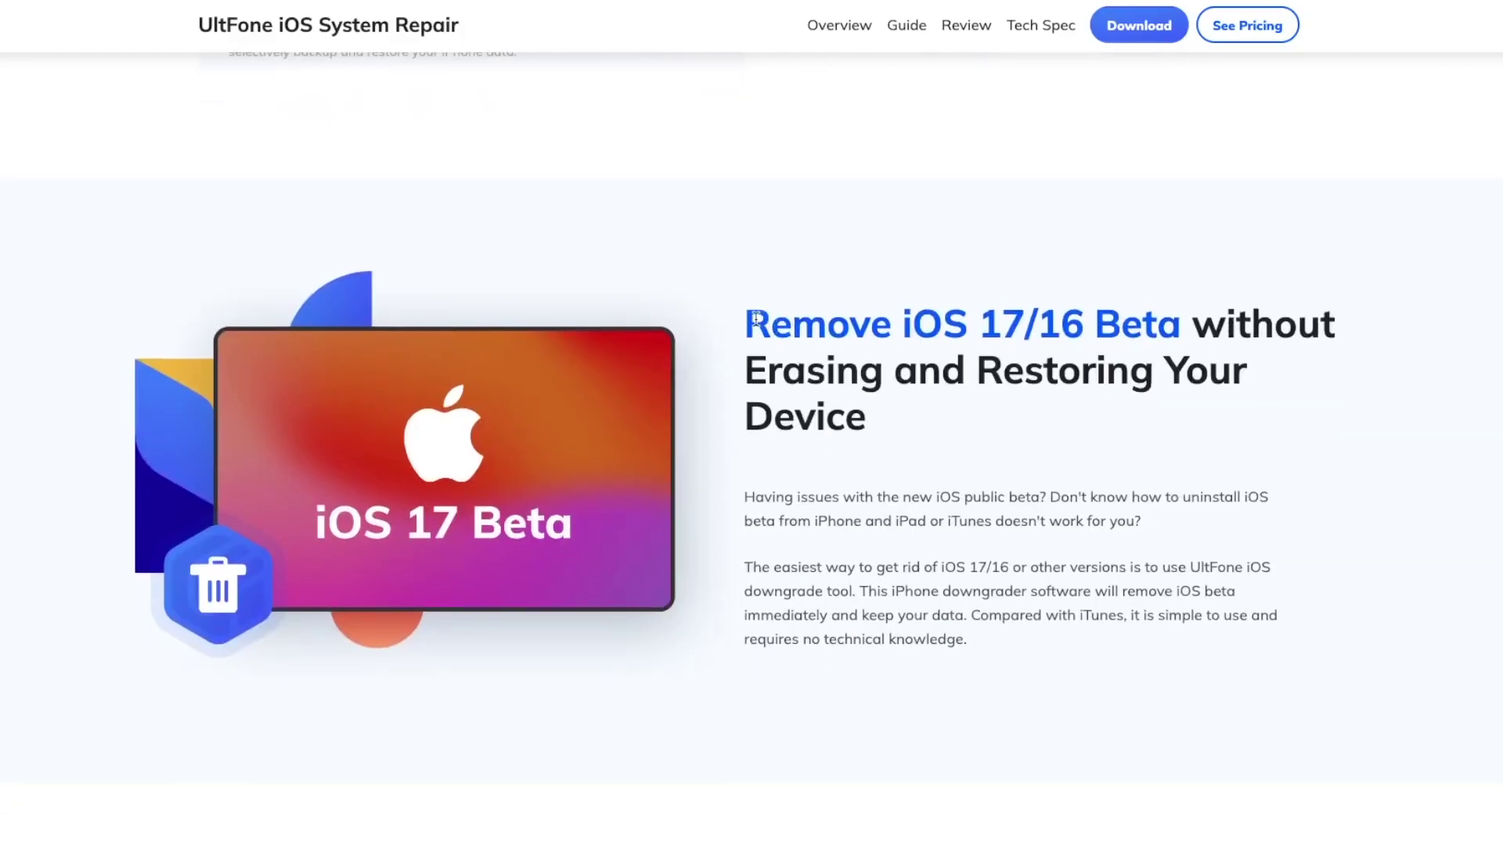
left_click_drag(752, 320, 1134, 413)
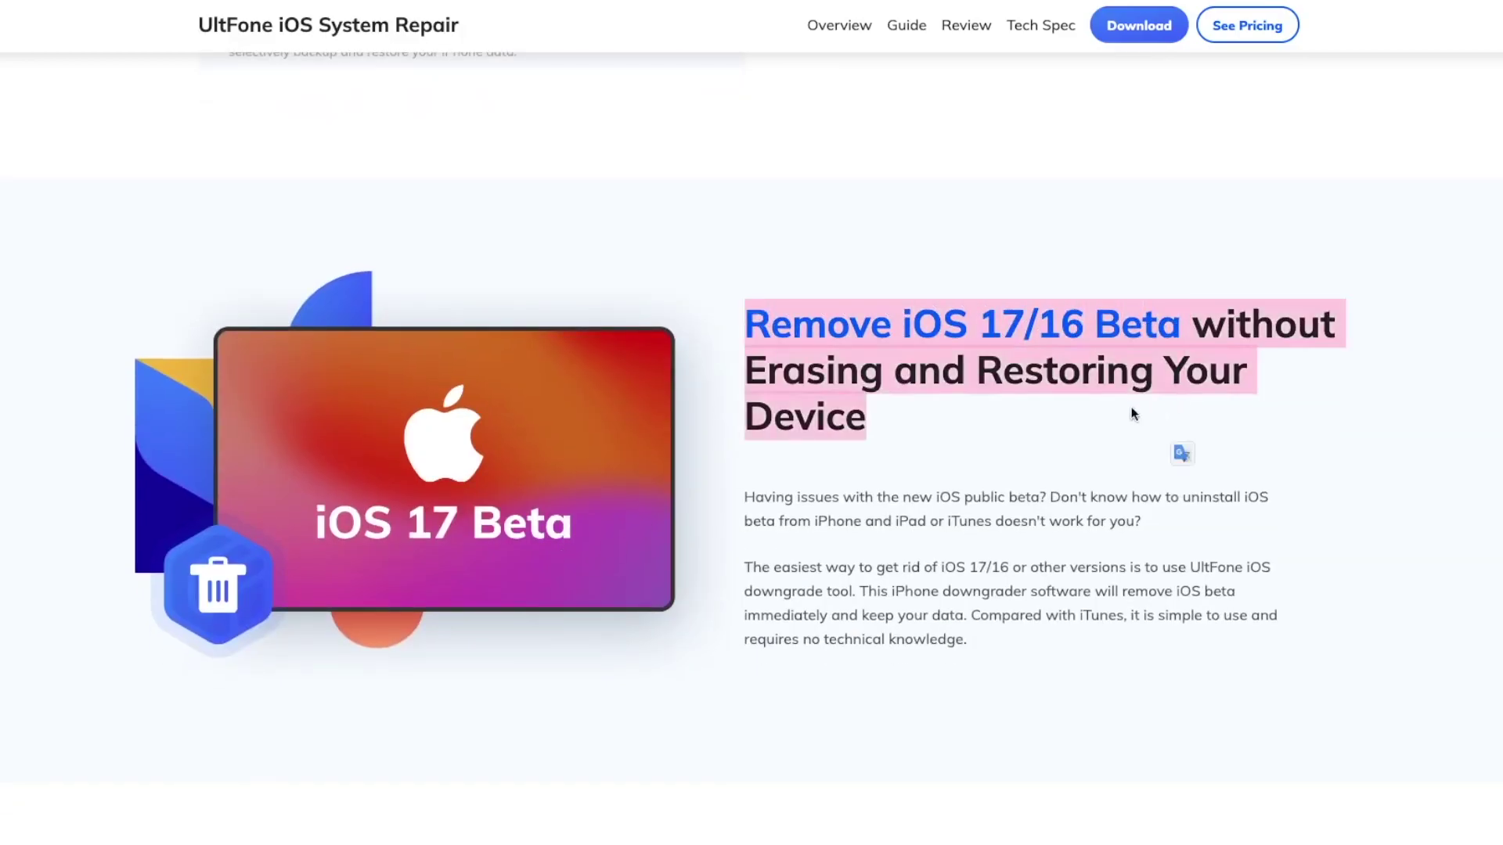
left_click(1073, 362)
scroll(891, 400, "down", 5)
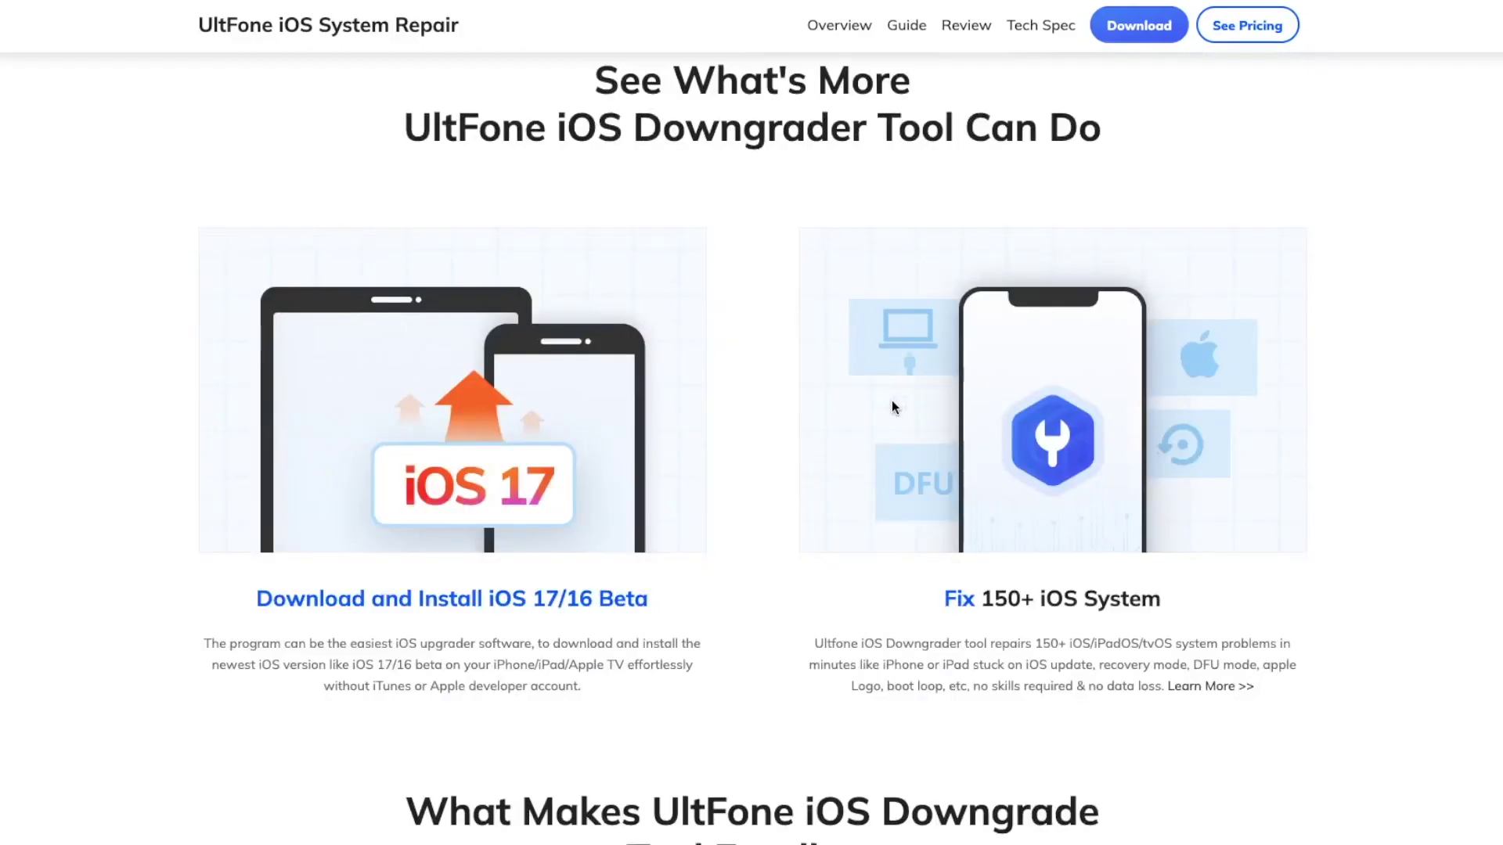
scroll(890, 400, "up", 1)
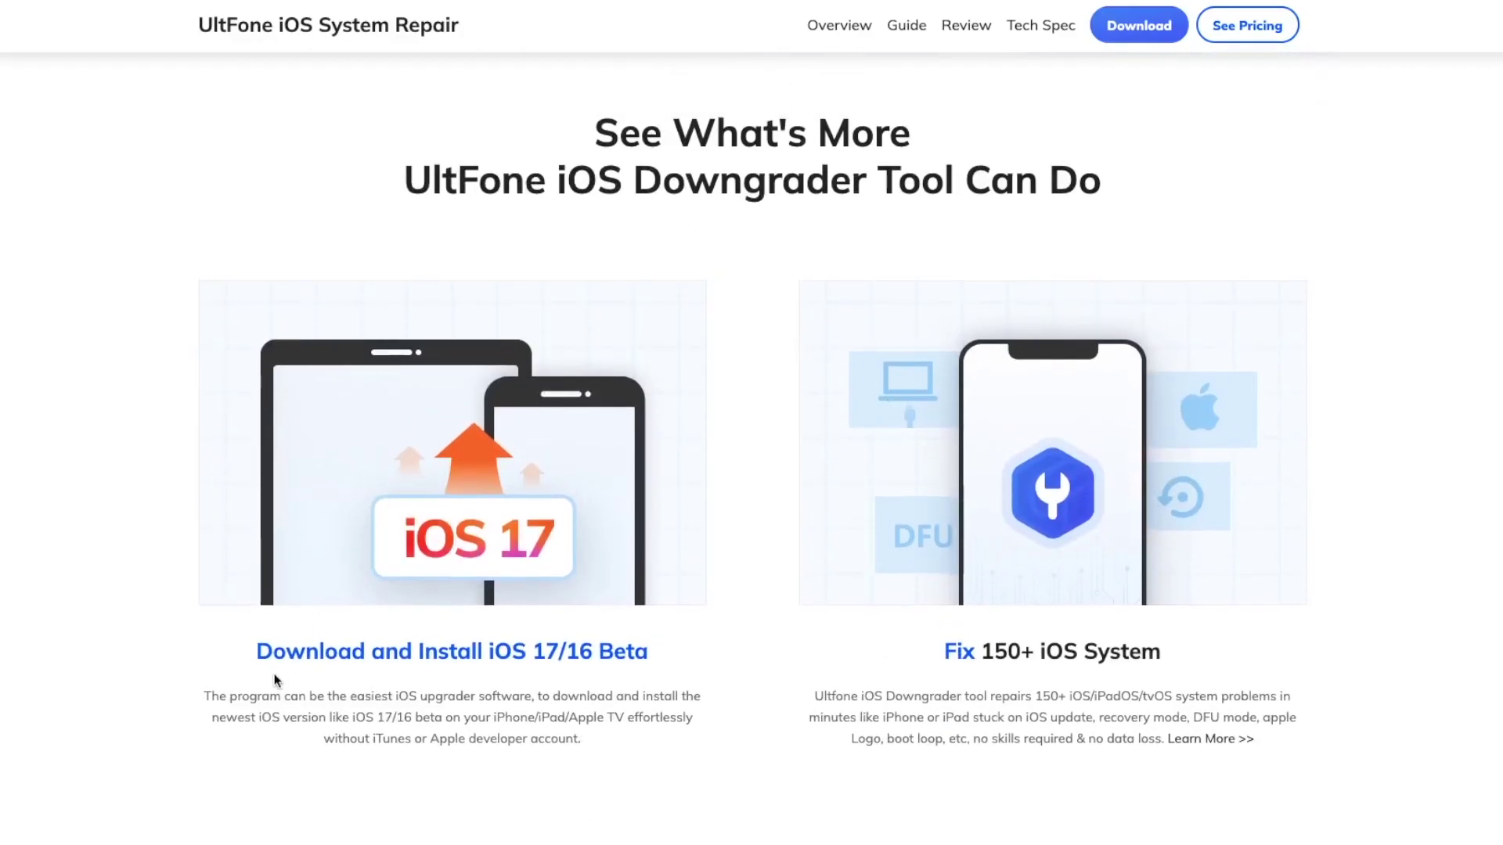
Step: Read the Download and Install iOS 17/16 Beta and Fix 150+ iOS System headings
left_click_drag(247, 654, 743, 674)
left_click(845, 647)
left_click_drag(940, 644, 1210, 663)
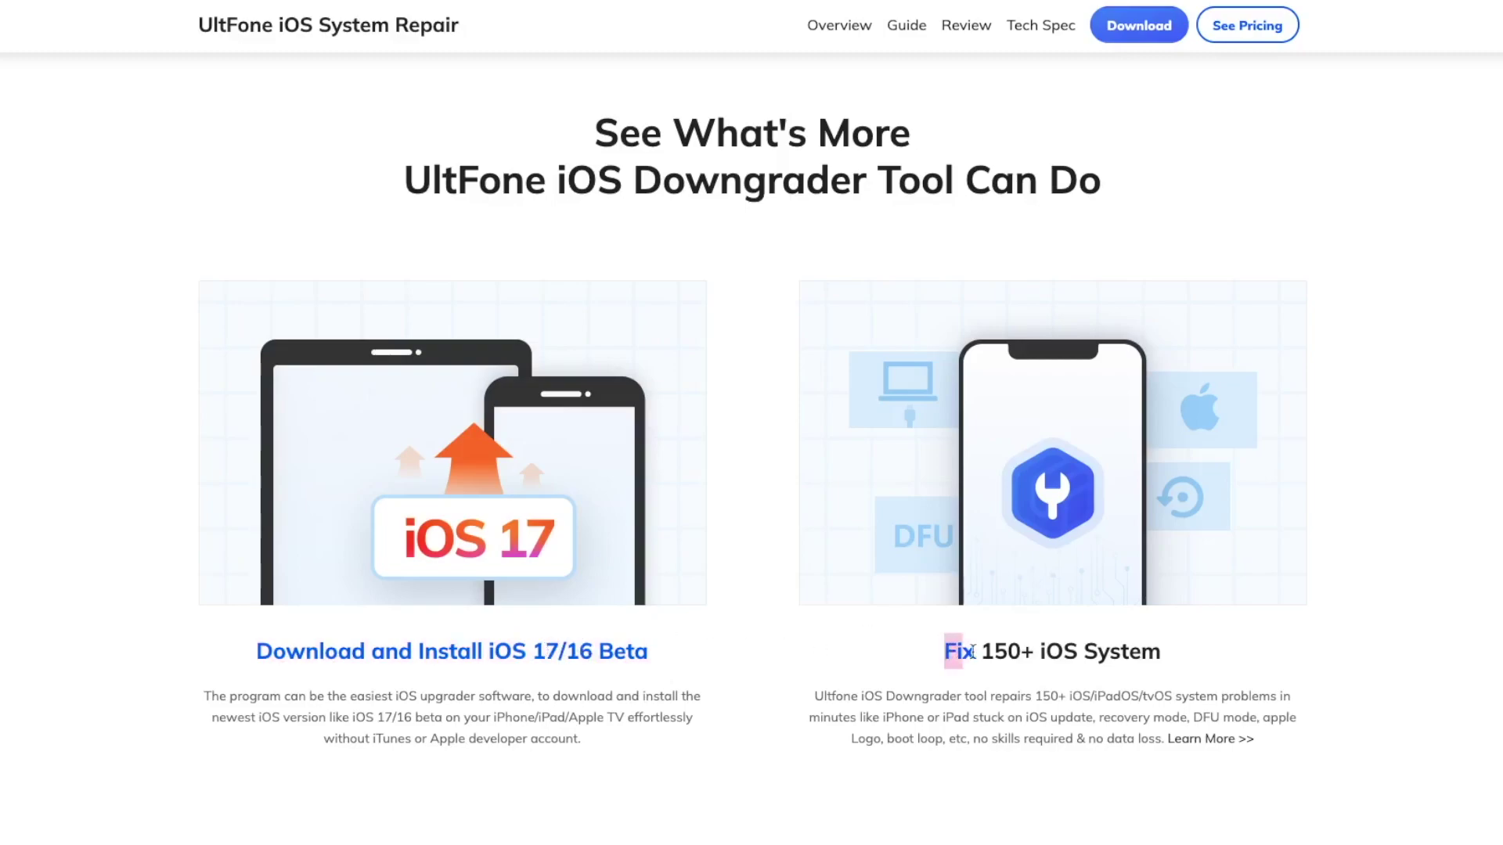
left_click(861, 791)
scroll(861, 791, "down", 3)
scroll(861, 790, "down", 2)
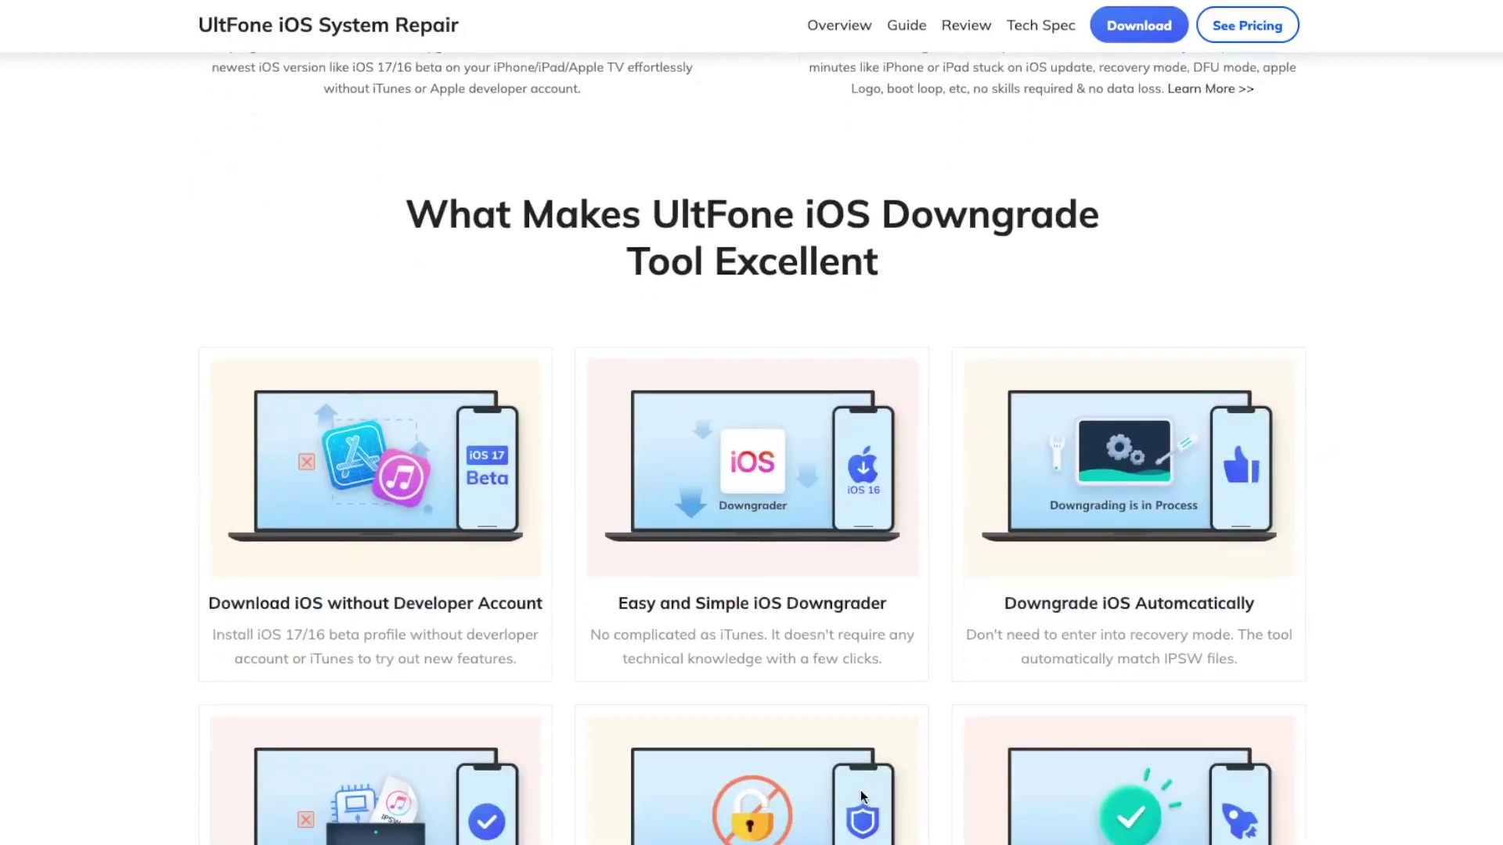
scroll(860, 791, "down", 1)
scroll(861, 795, "up", 1)
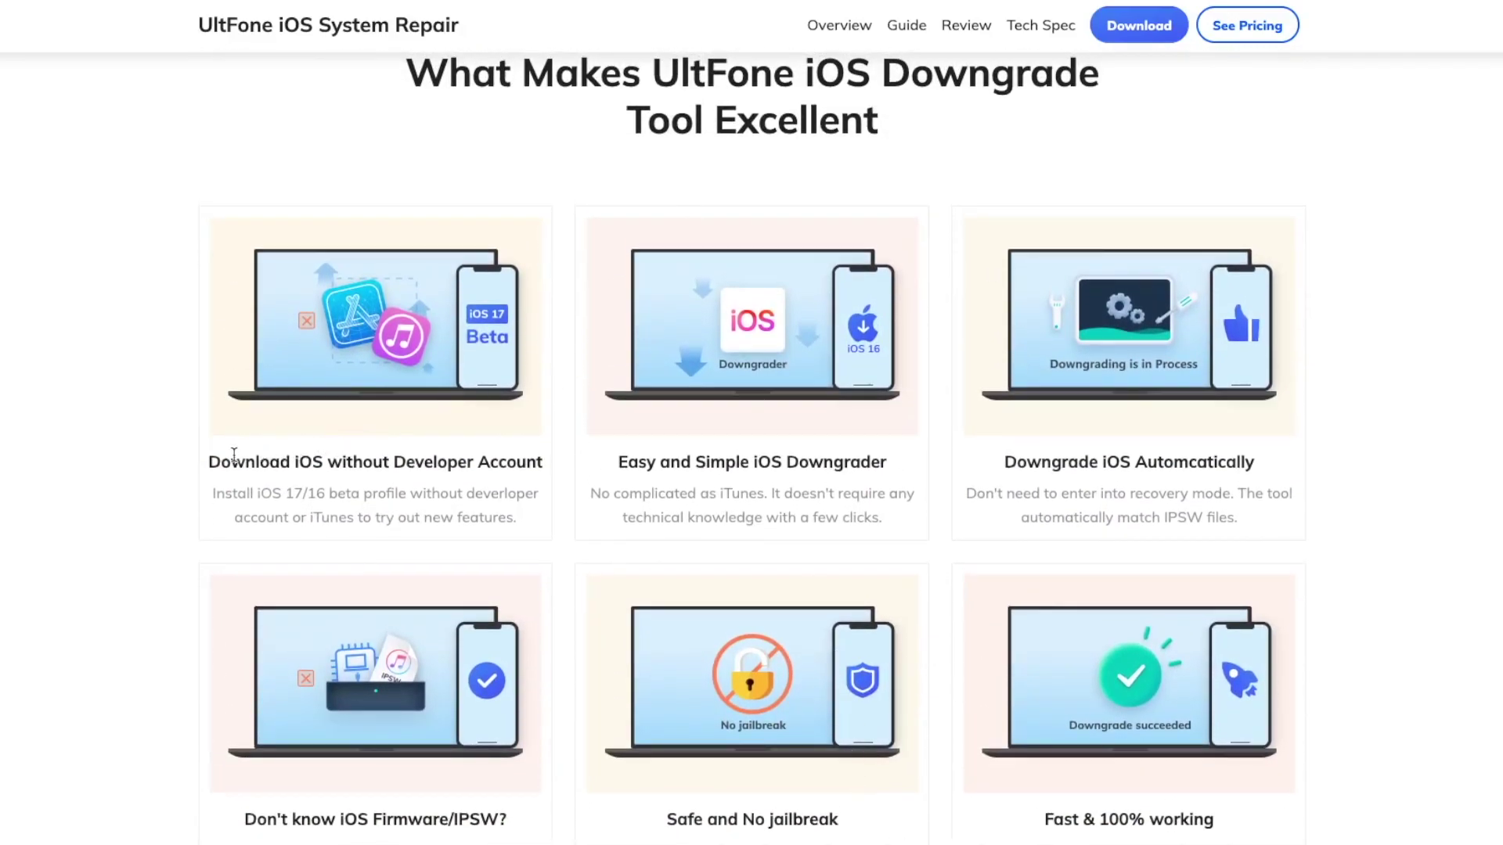
Step: Read the Easy and Simple iOS Downgrader card titles and the list of compatible iPhone models
left_click_drag(618, 468, 908, 465)
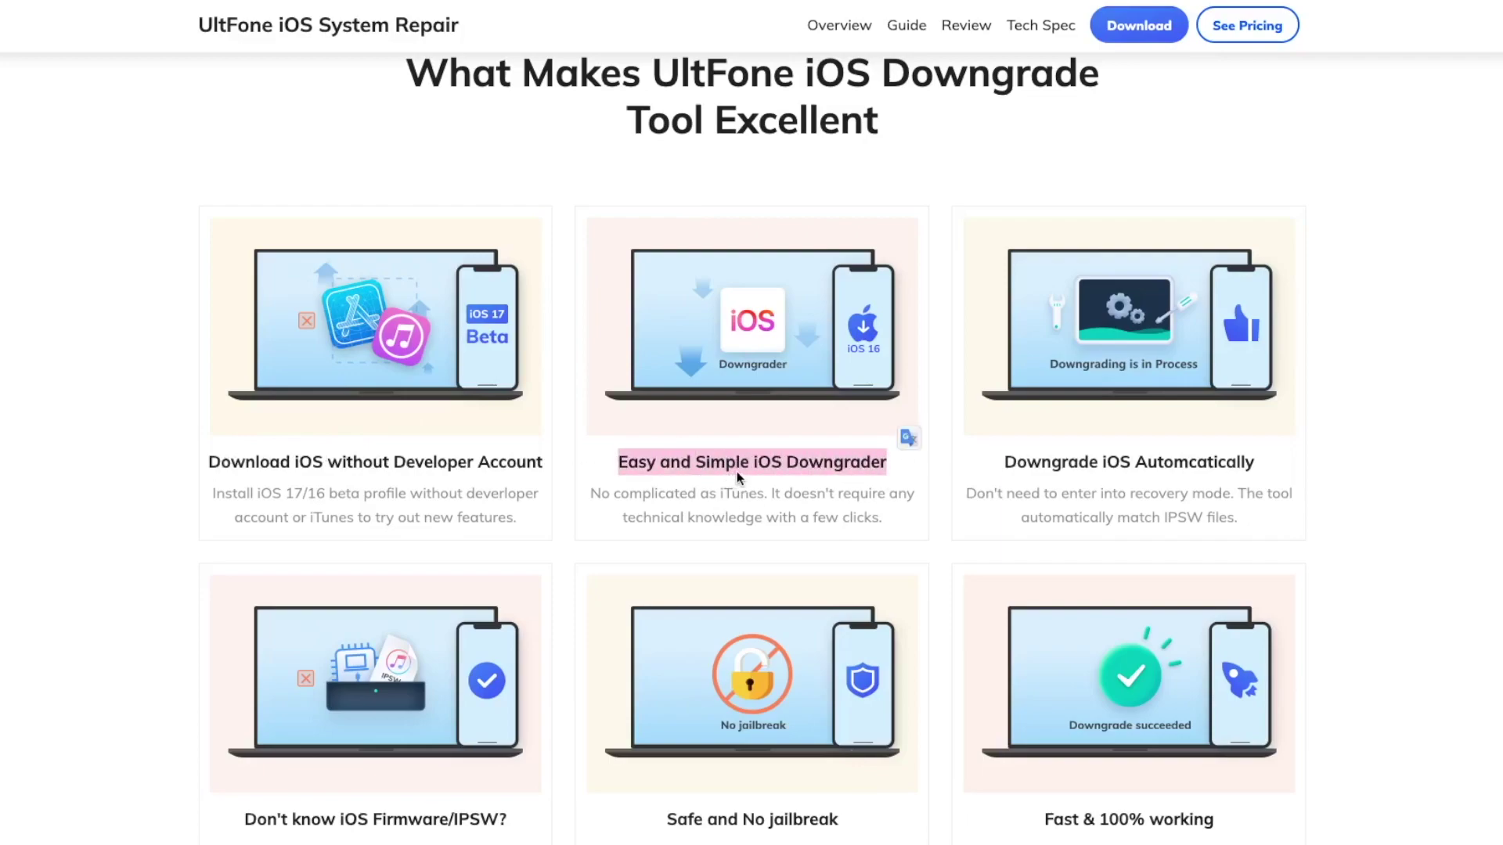
left_click_drag(965, 471, 1277, 467)
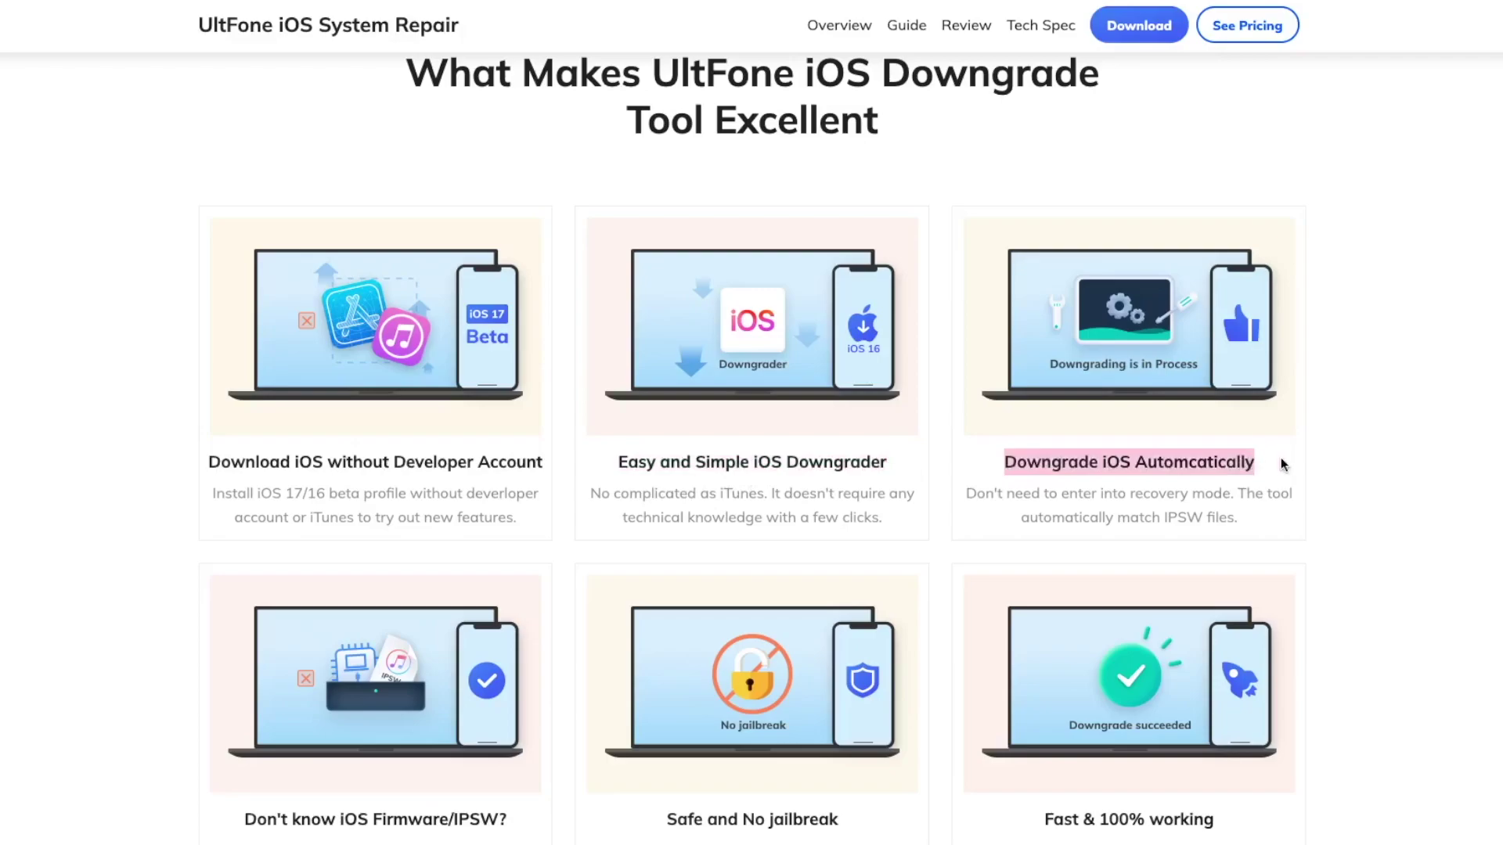
scroll(844, 657, "down", 5)
left_click_drag(369, 312, 1164, 317)
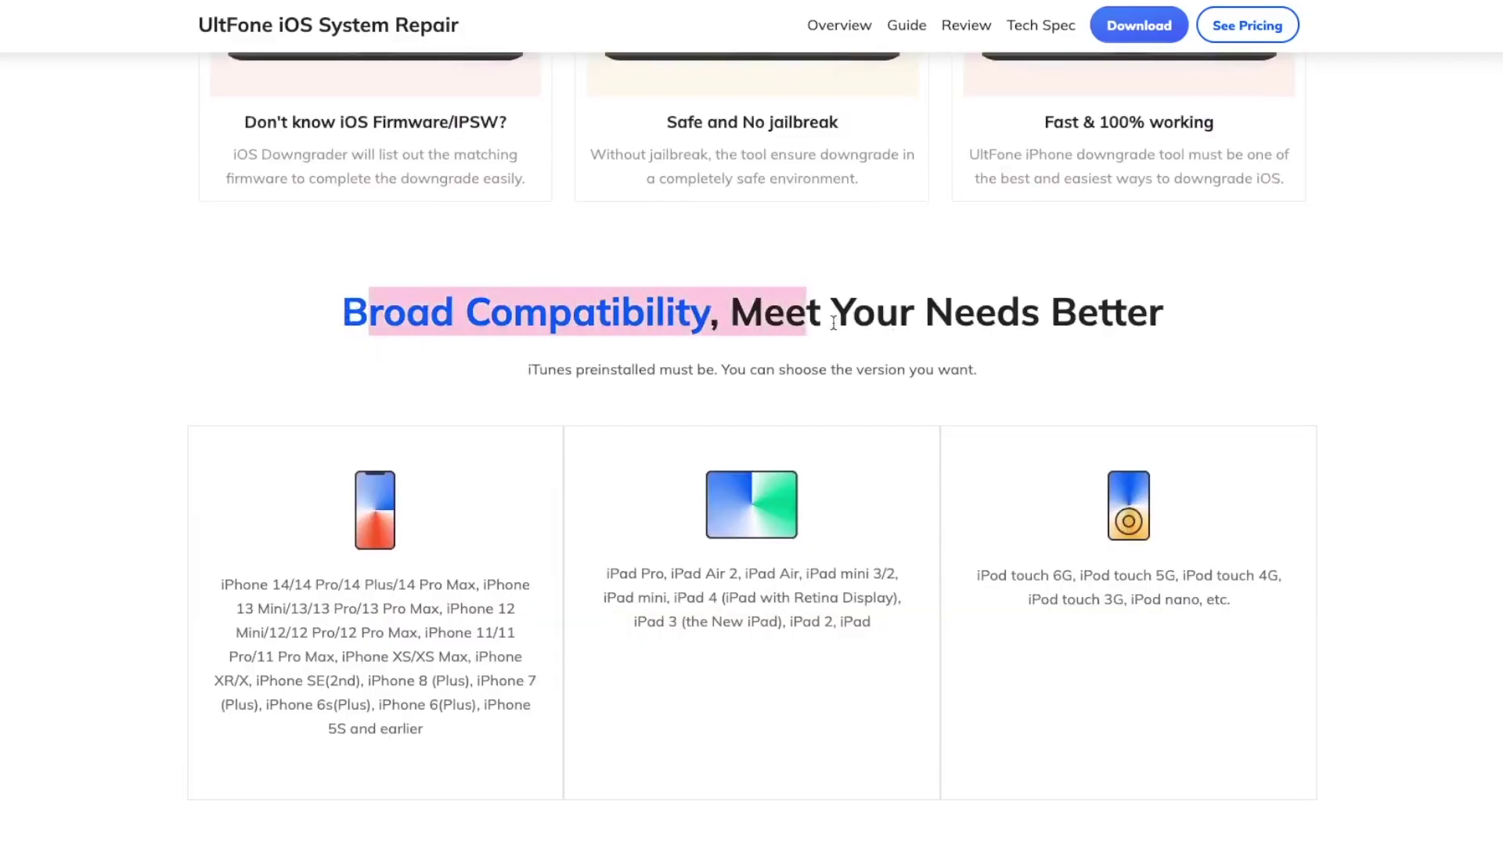
left_click(850, 474)
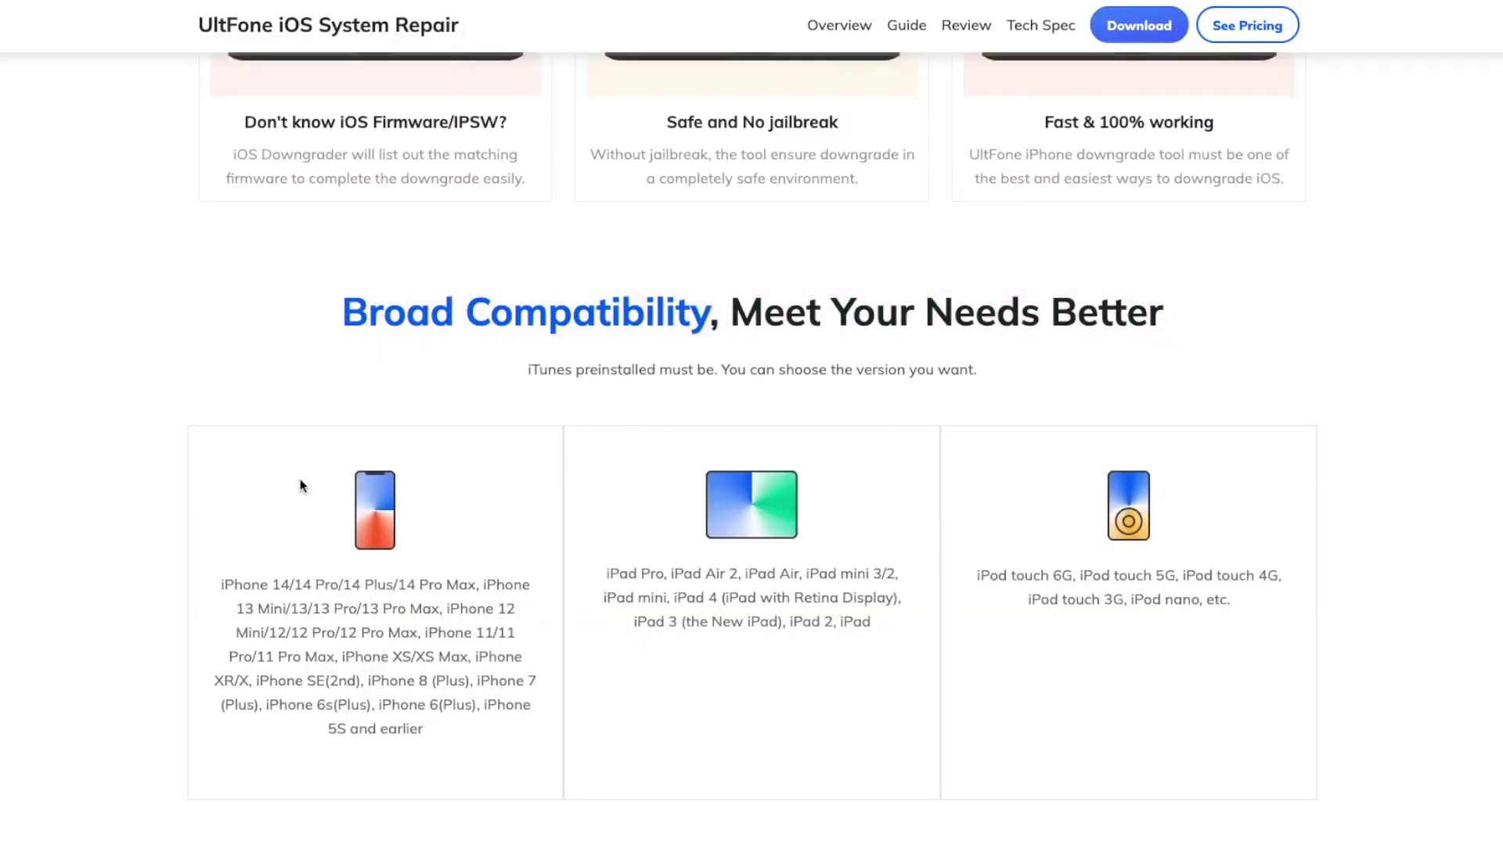
left_click_drag(296, 517, 420, 734)
left_click_drag(574, 563, 871, 623)
scroll(332, 822, "down", 5)
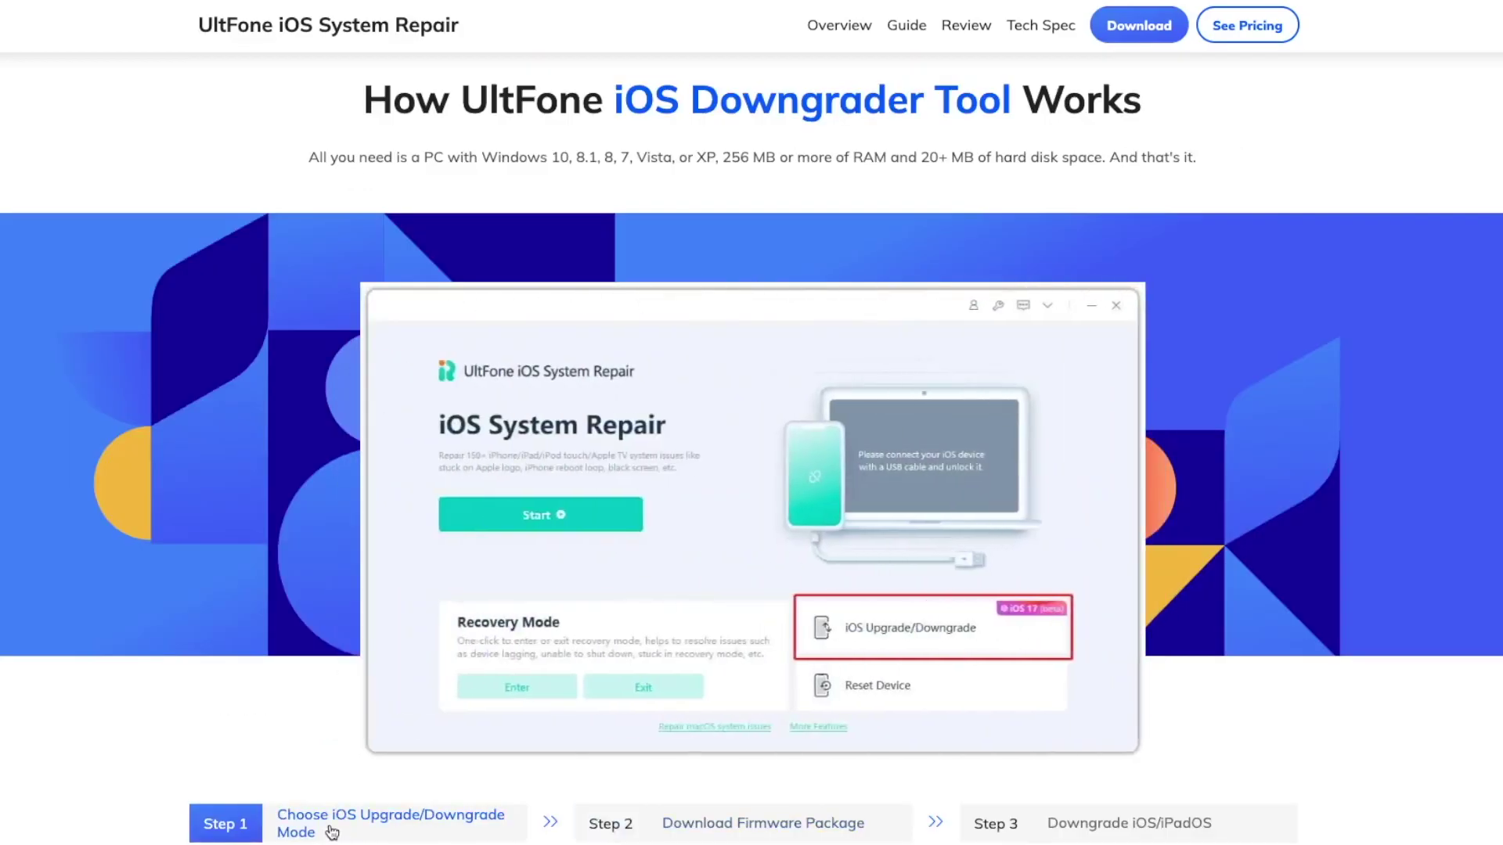
Step: View the Download Firmware Package and Downgrade iOS/iPadOS walkthrough stages, then switch to the UltFone app
left_click(681, 829)
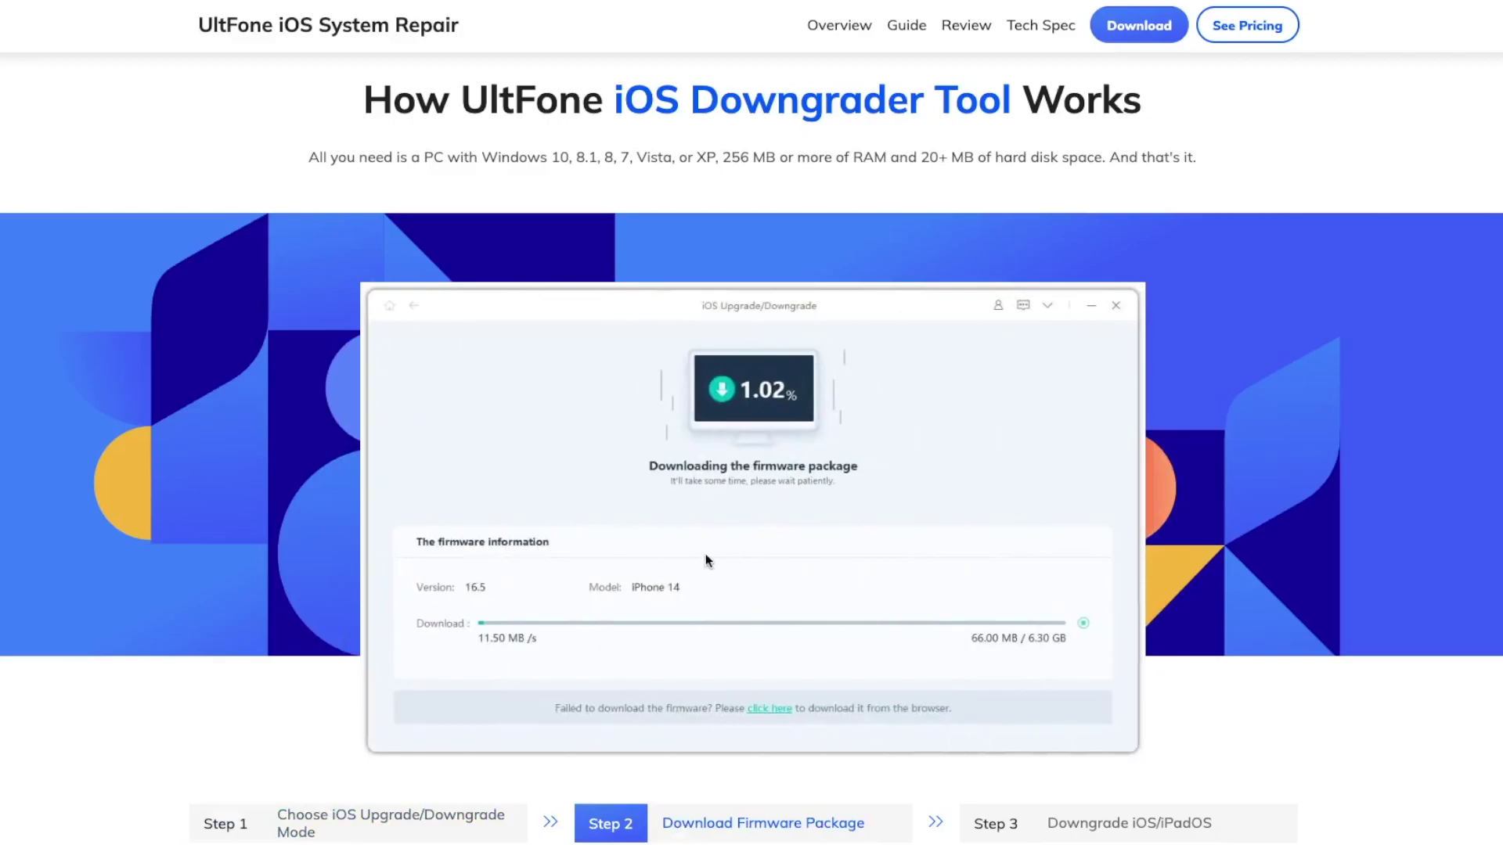
left_click(1156, 830)
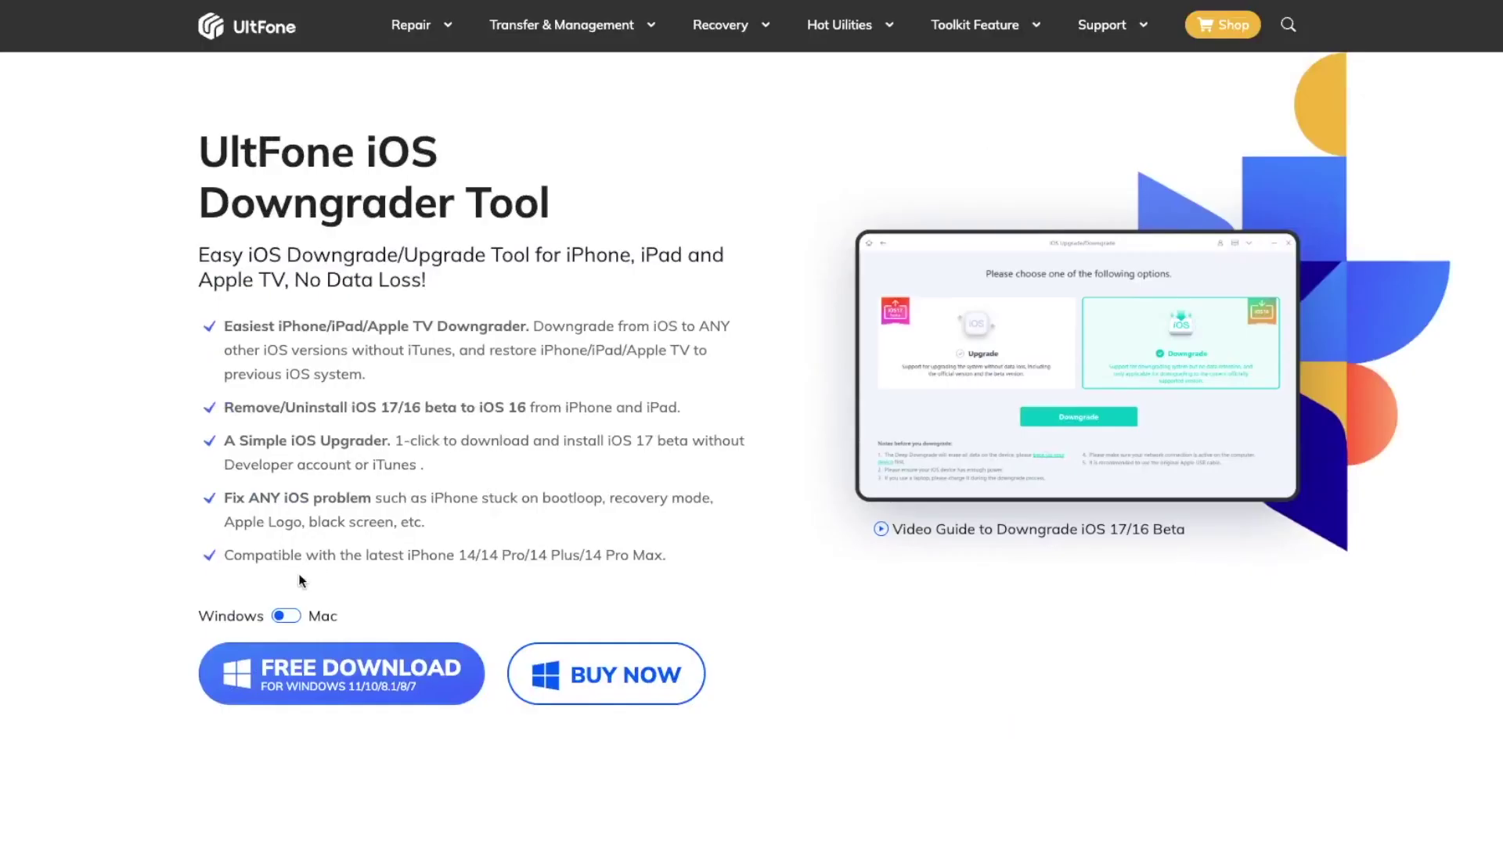
left_click(287, 618)
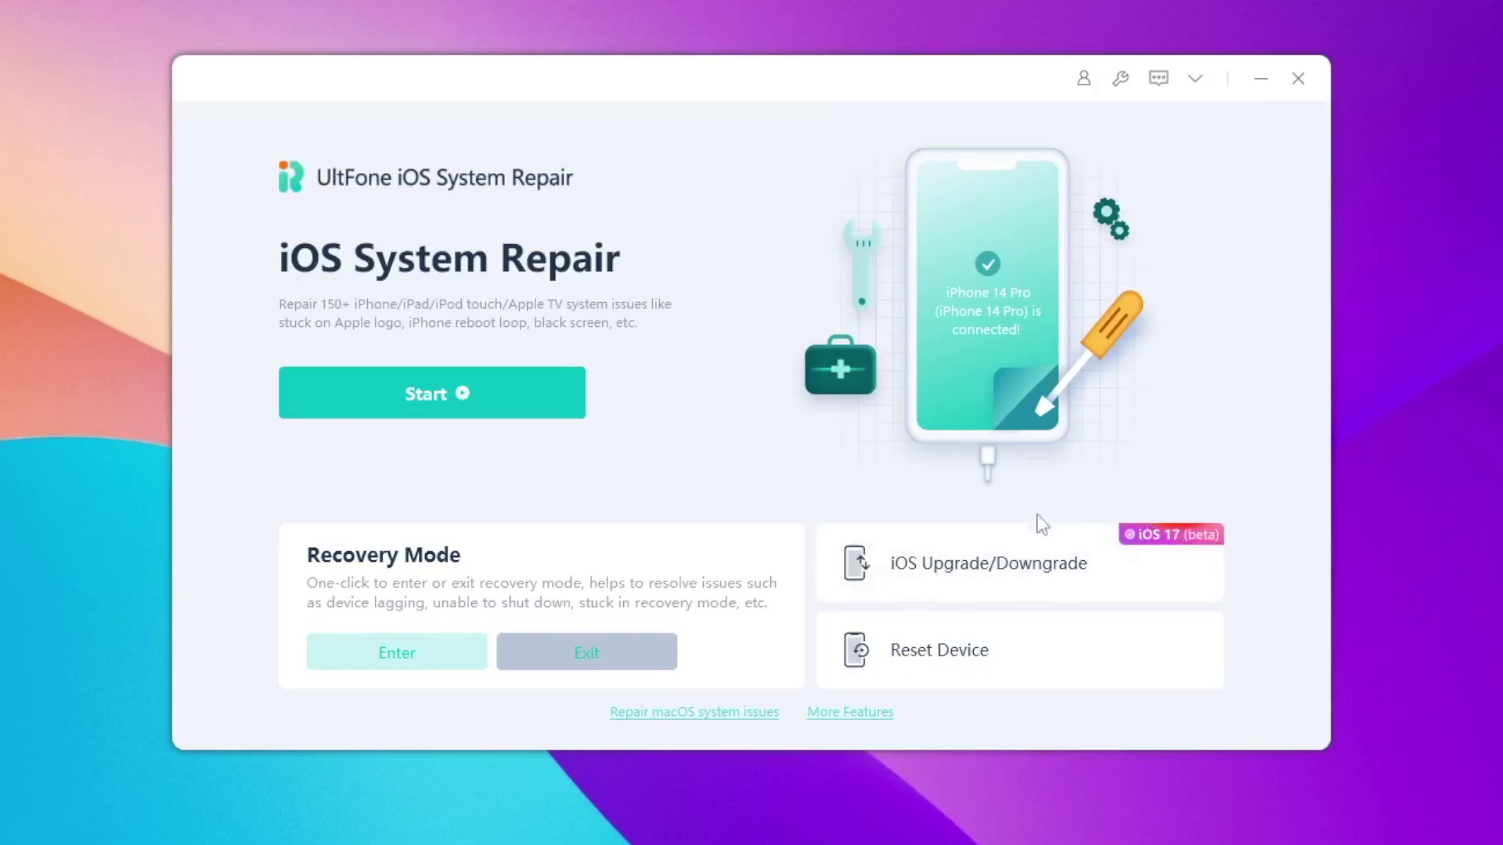
Step: Choose the iOS Upgrade/Downgrade mode and select the Downgrade option
left_click(978, 572)
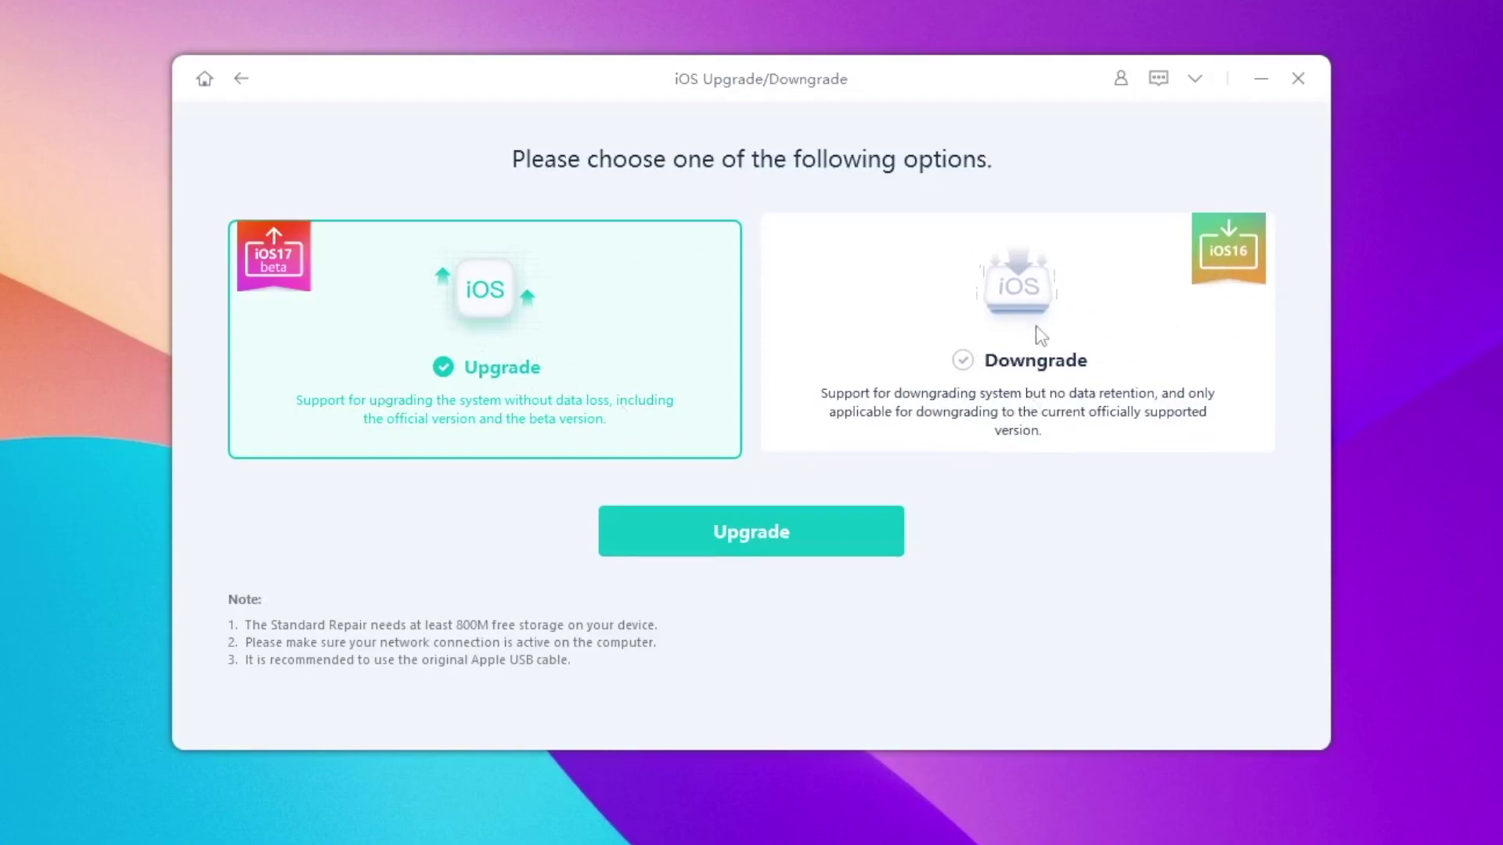
left_click(964, 370)
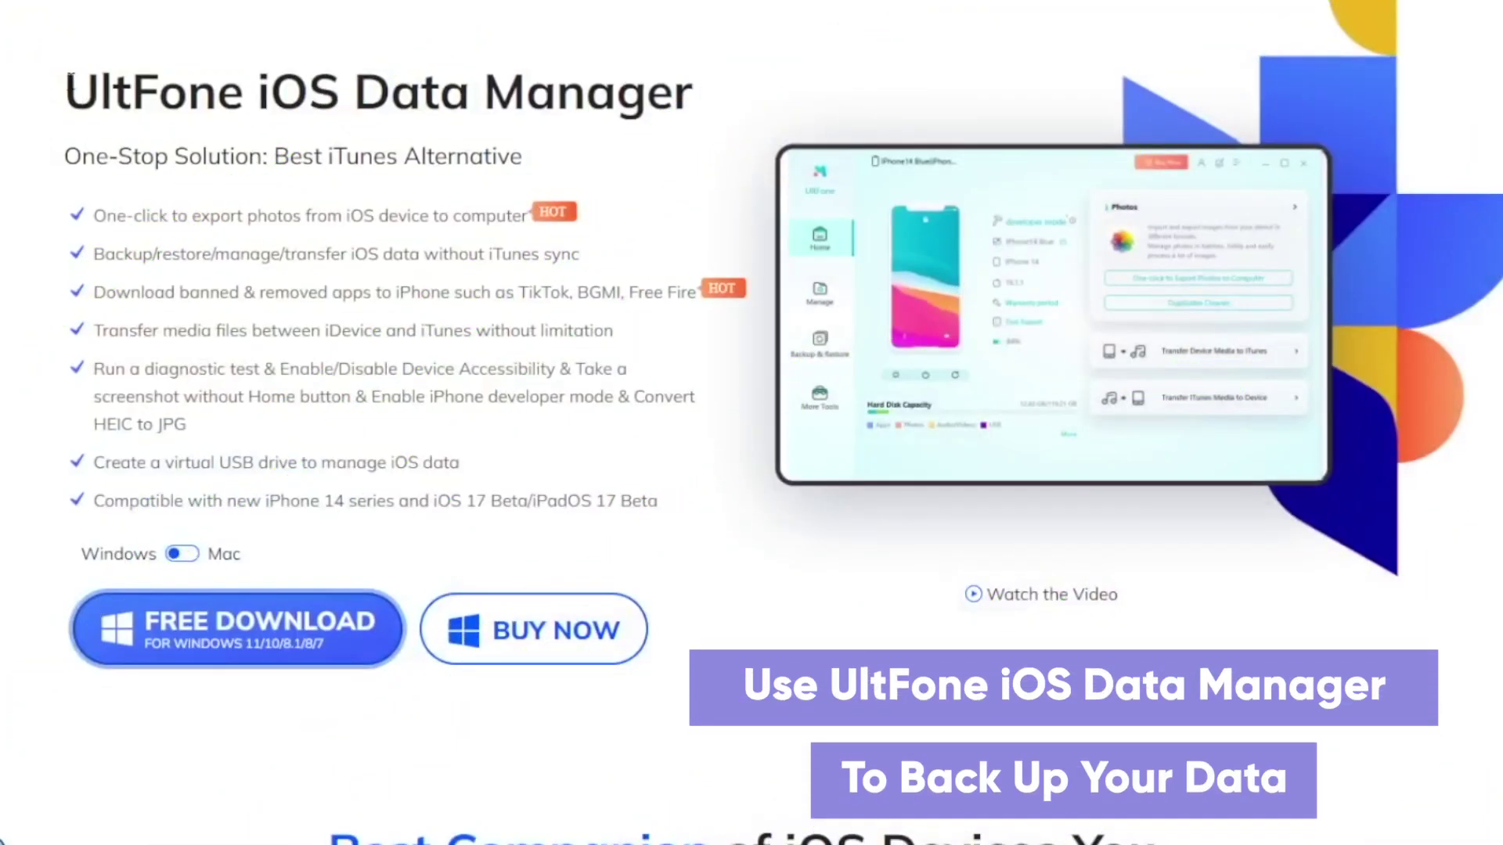
left_click_drag(64, 91, 715, 112)
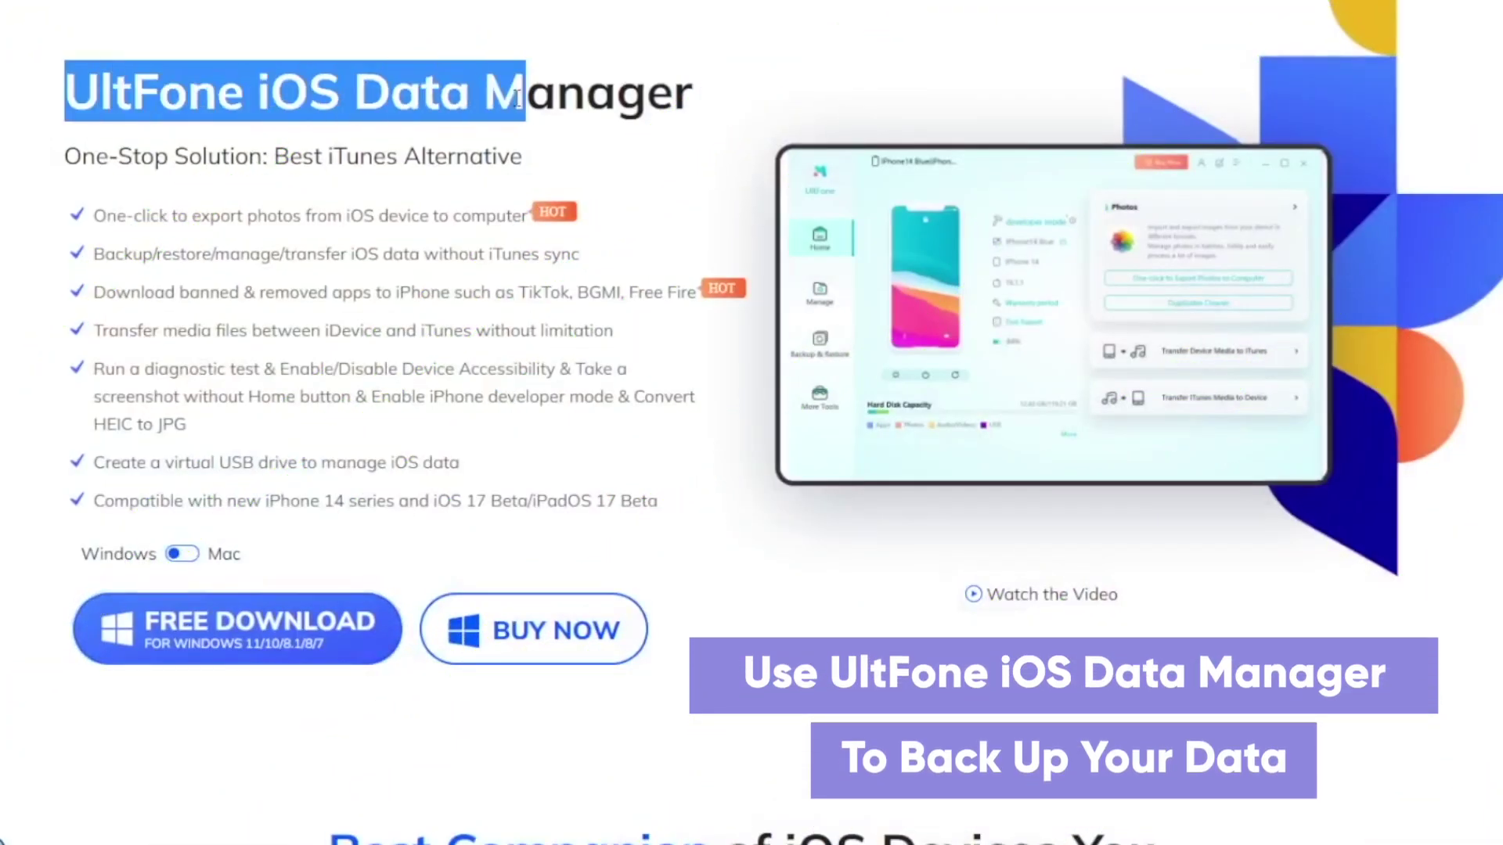
left_click(512, 188)
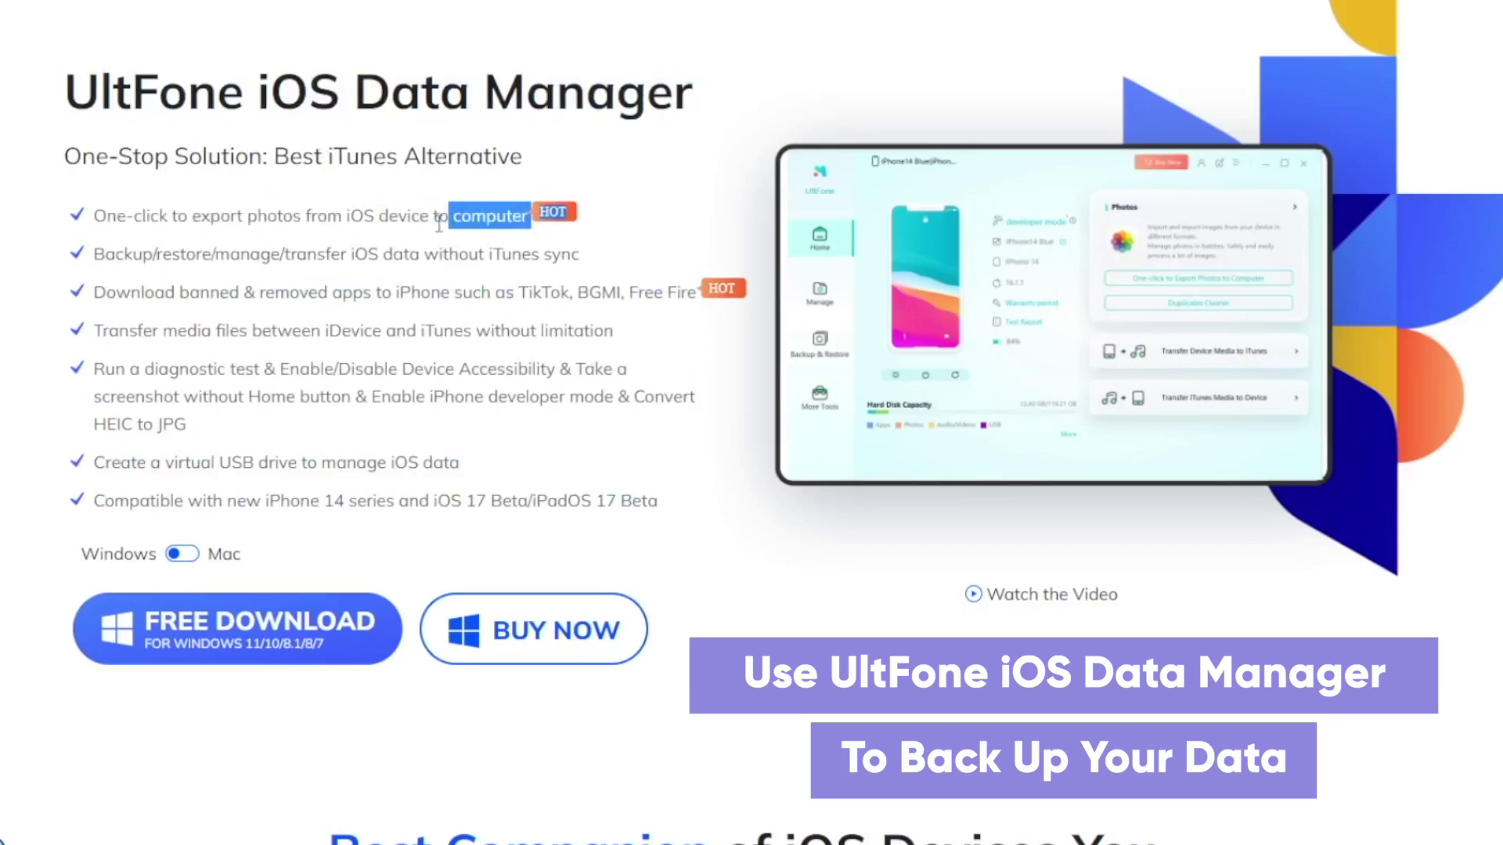
mouse_move(531, 218)
left_mouse_down()
mouse_move(91, 217)
mouse_move(580, 251)
left_mouse_up()
left_click(106, 260)
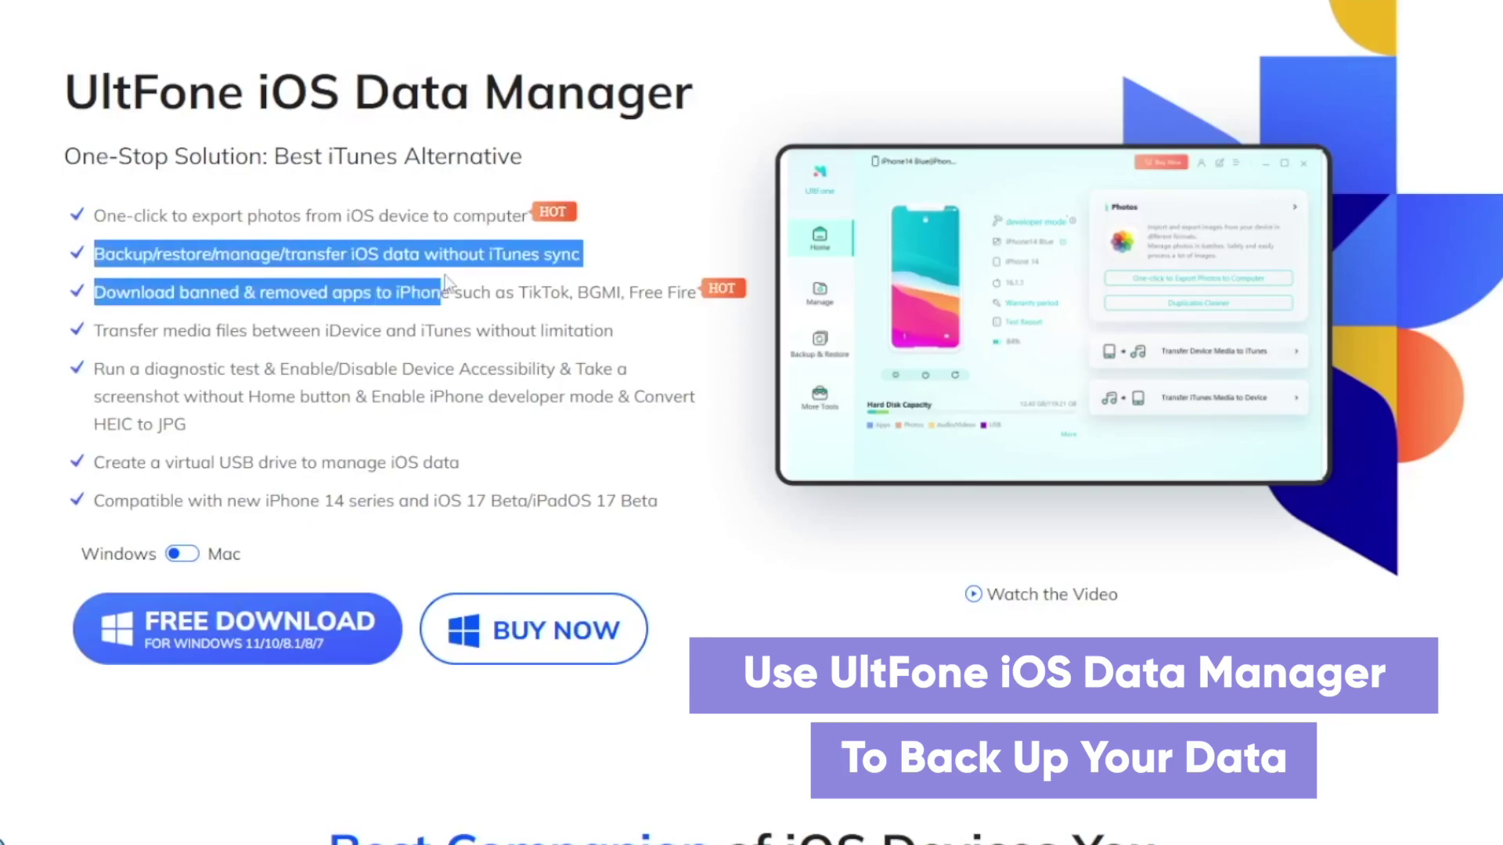
left_click_drag(101, 293, 681, 286)
left_click_drag(97, 332, 613, 332)
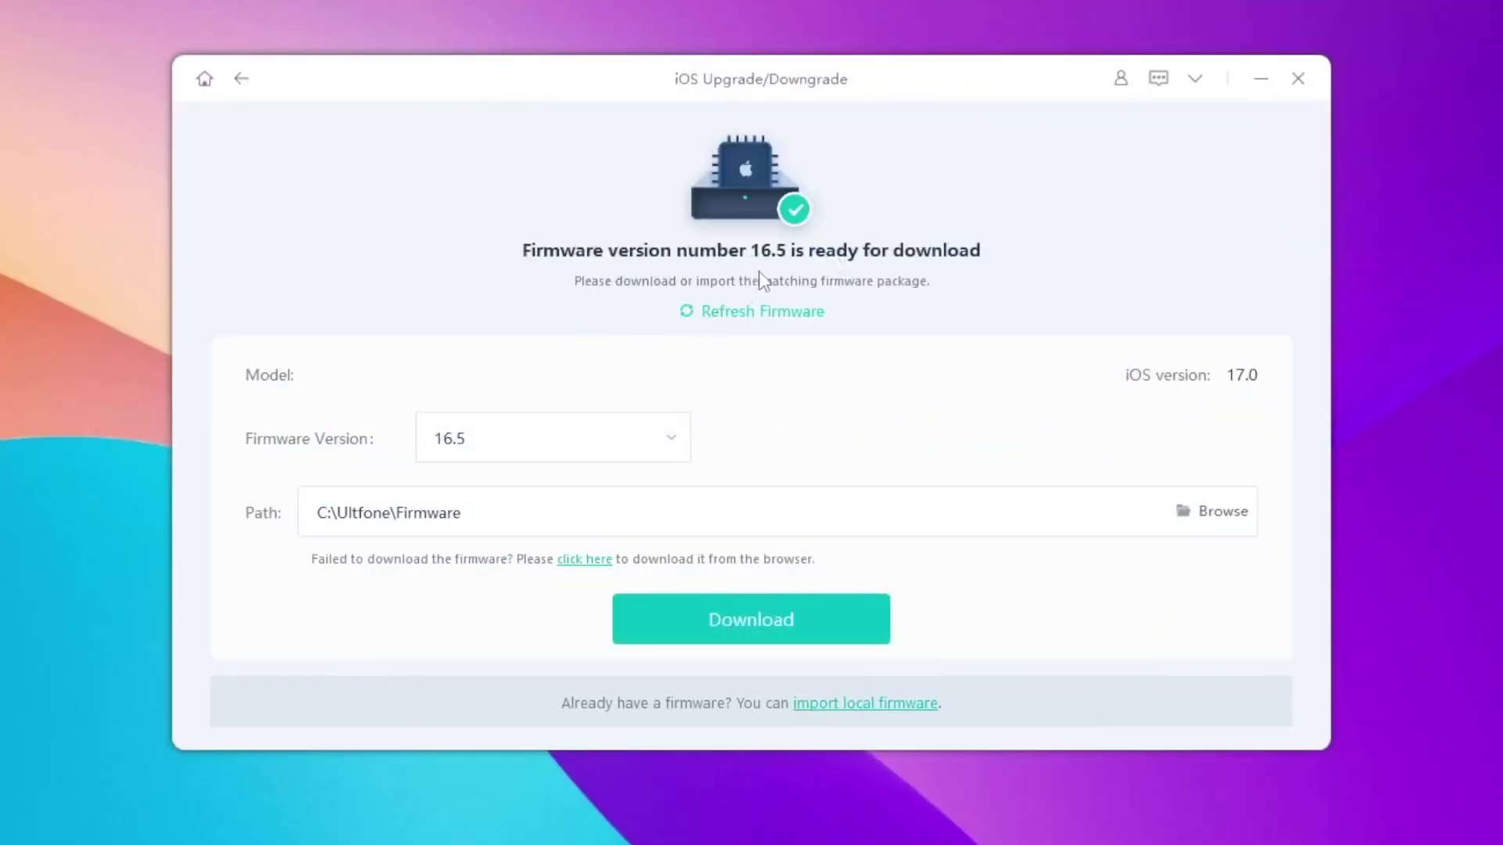
Step: Download the iOS 16.5 firmware package and initiate the downgrade
left_click(696, 629)
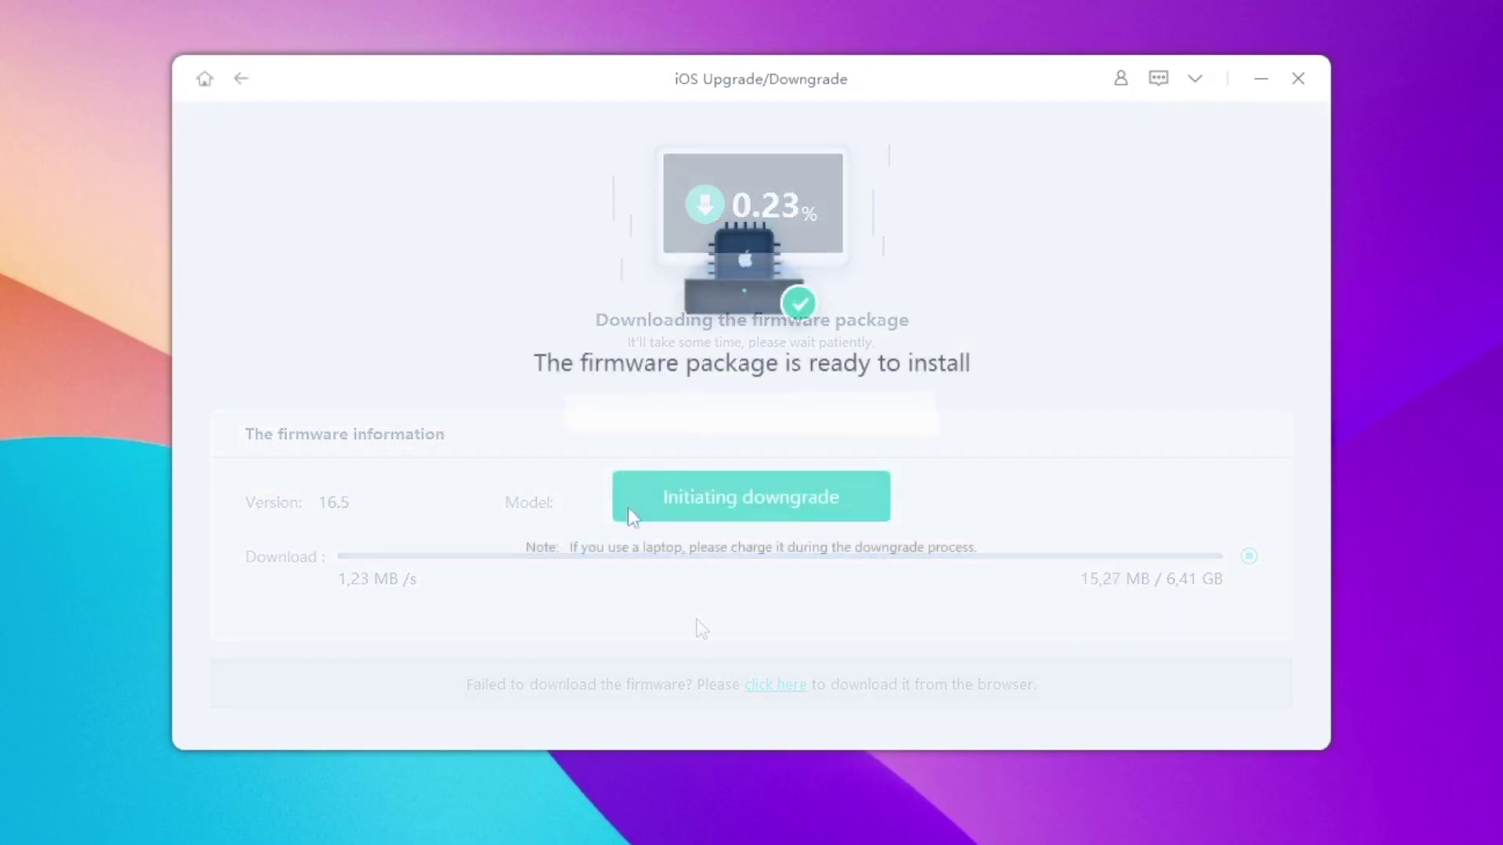
left_click(719, 499)
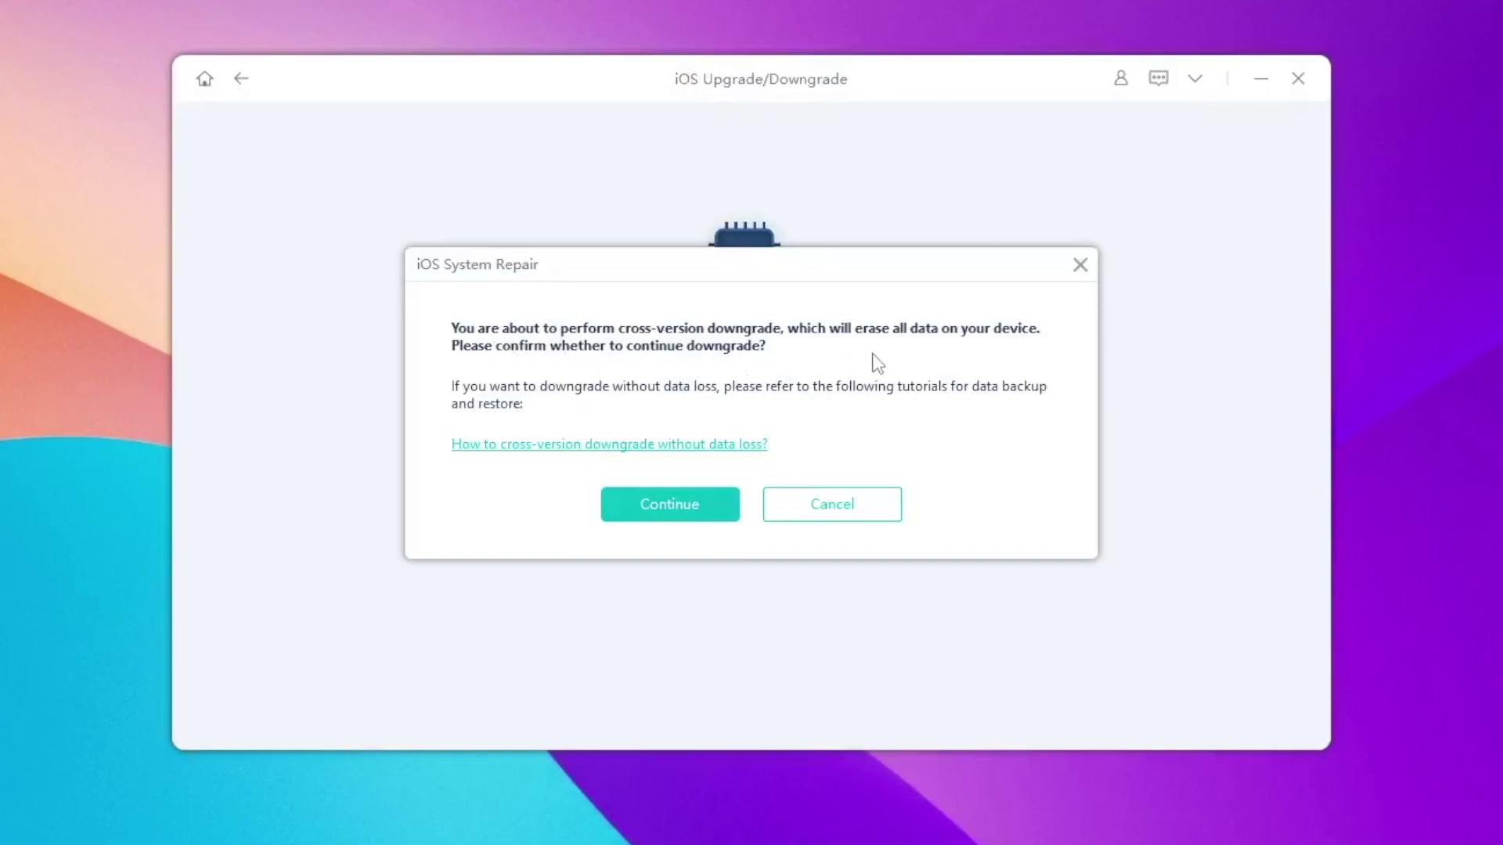
Step: Continue past the data-erasing cross-version warning and run the deep downgrade
left_click(672, 512)
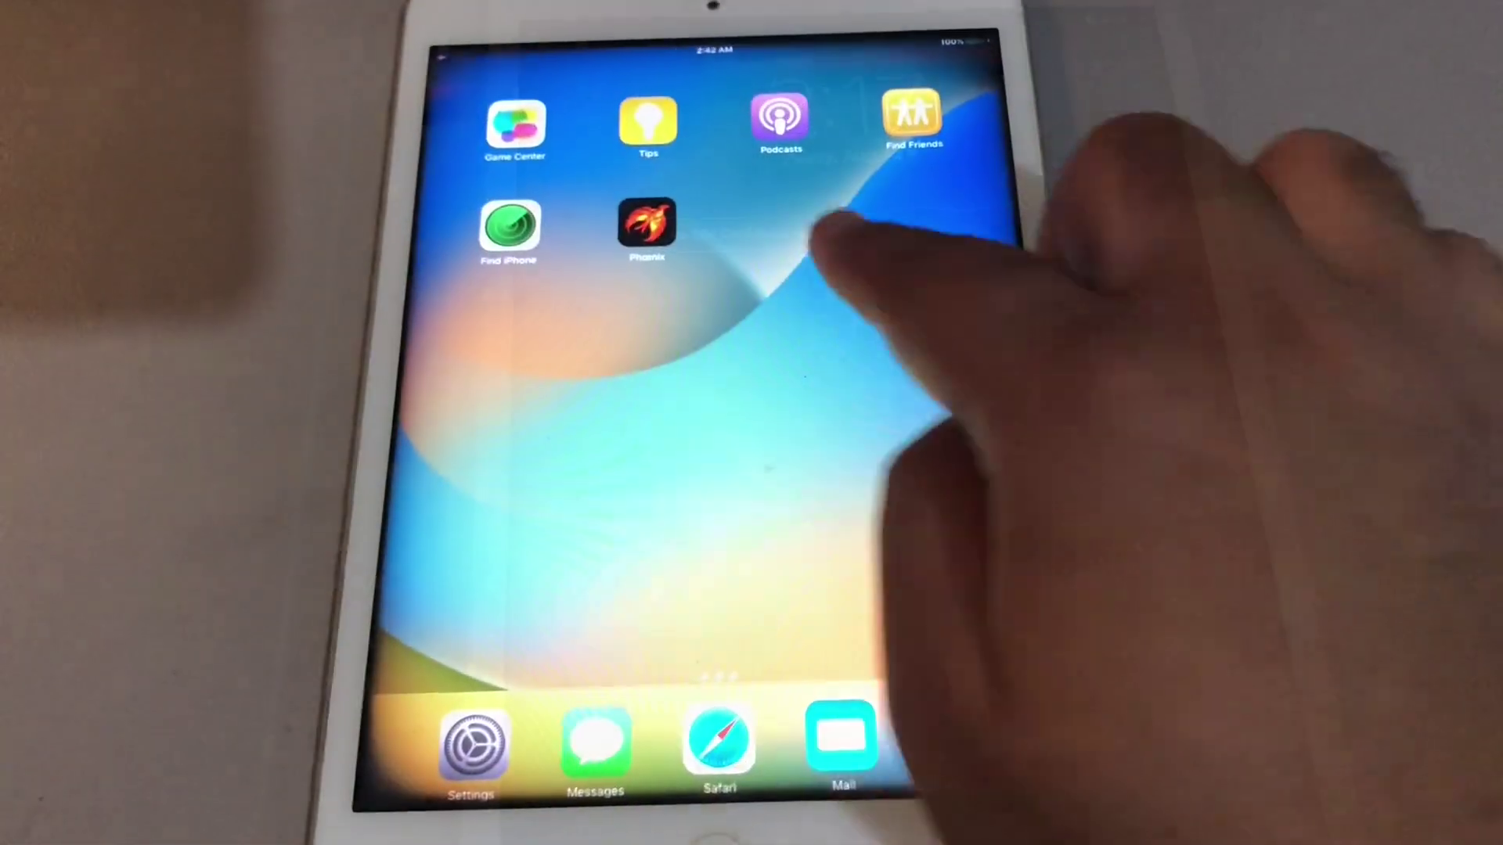
Step: Swipe through the downgraded iPad's home screen pages and return to the Downgrader Tool web page
left_click_drag(873, 252, 1175, 529)
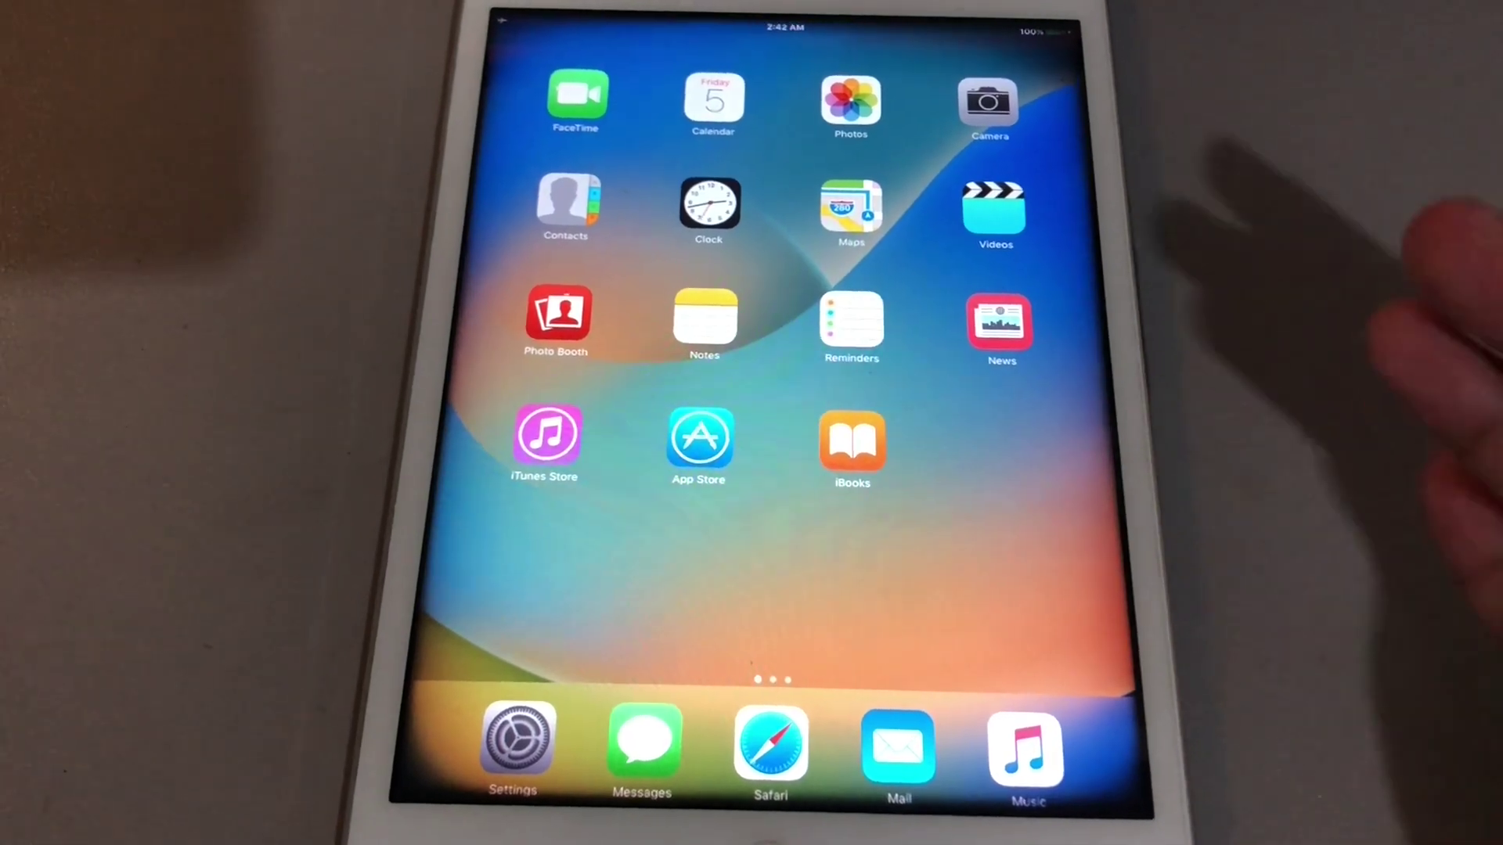
left_click_drag(1034, 528, 810, 622)
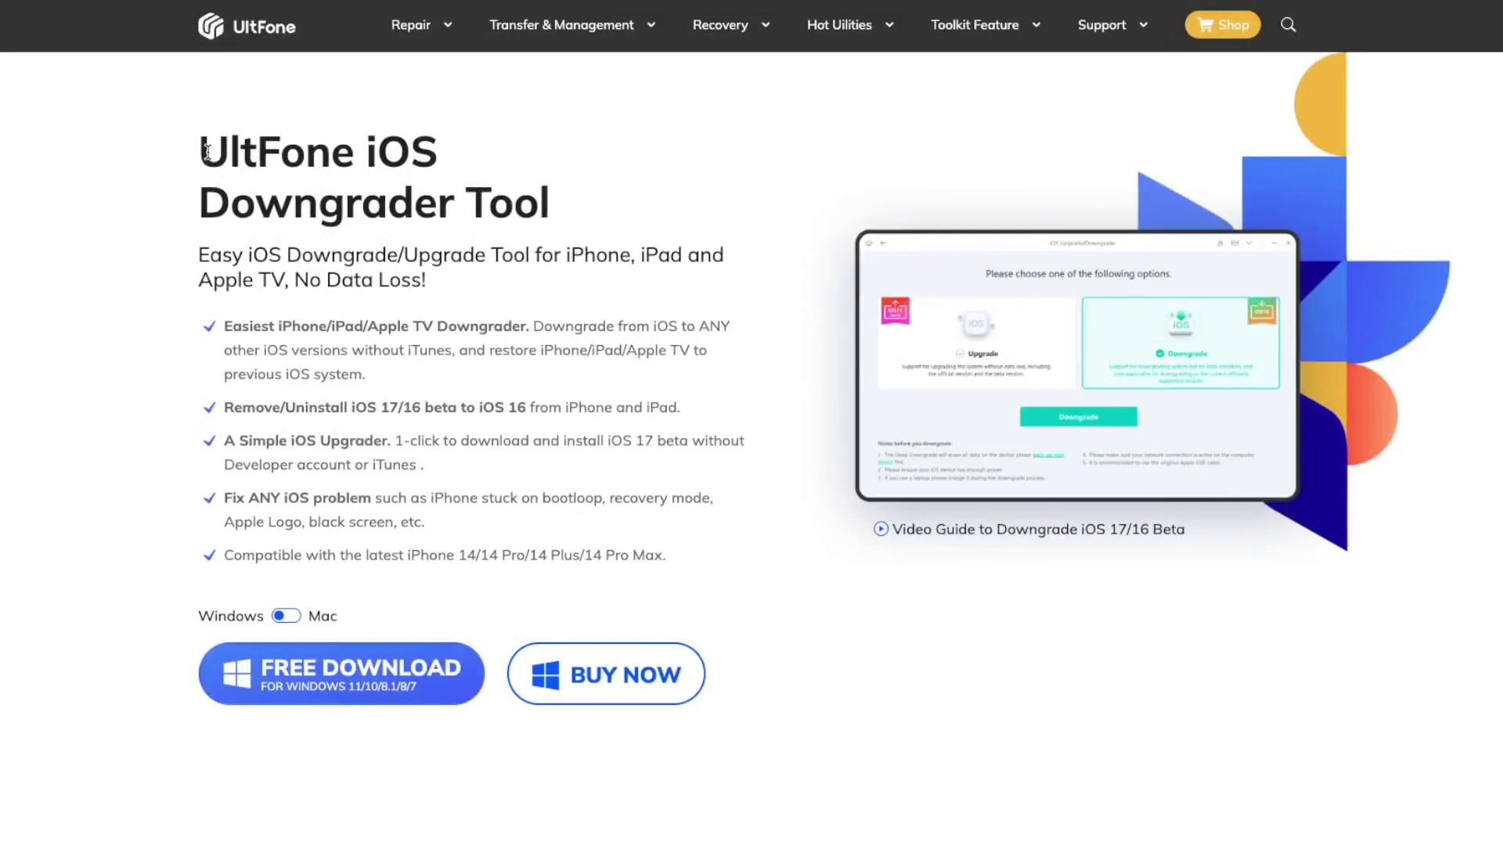
left_click_drag(202, 152, 552, 211)
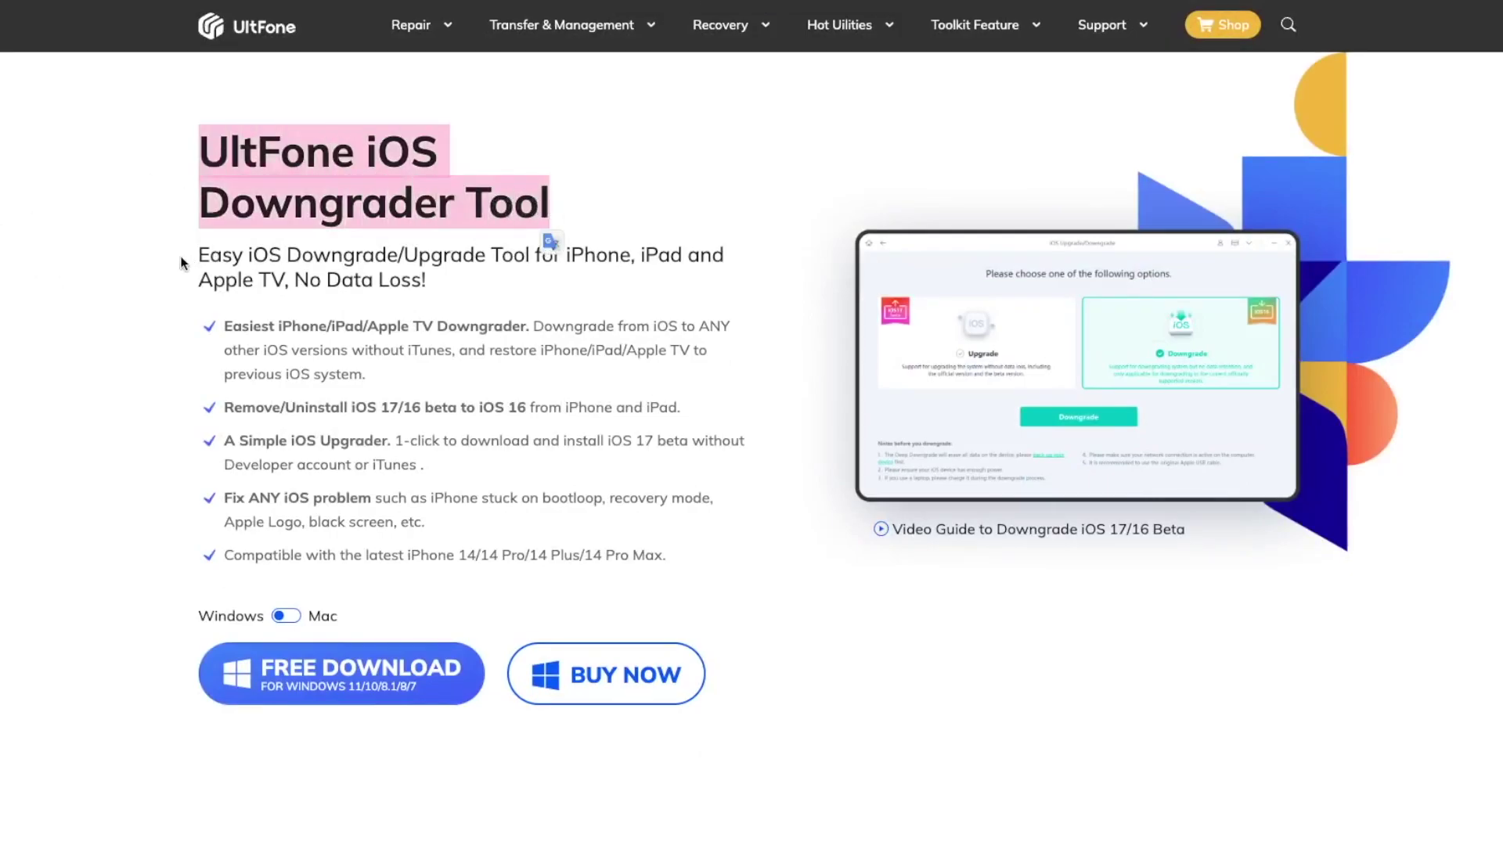